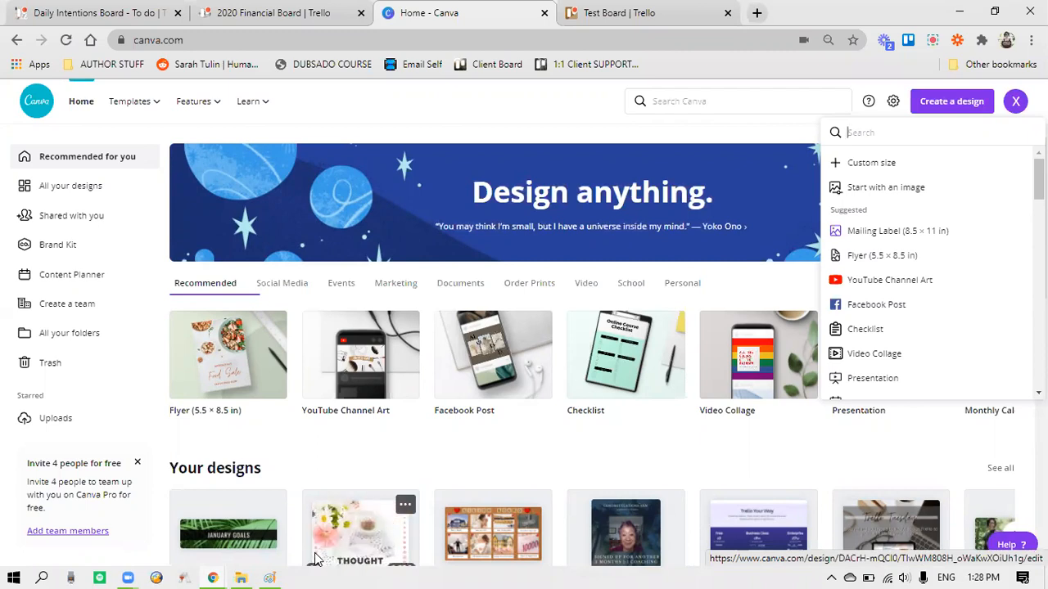
# Step: Switch to the 2020 Financial Board in Trello and examine the image header cards across its lists
pyautogui.click(288, 17)
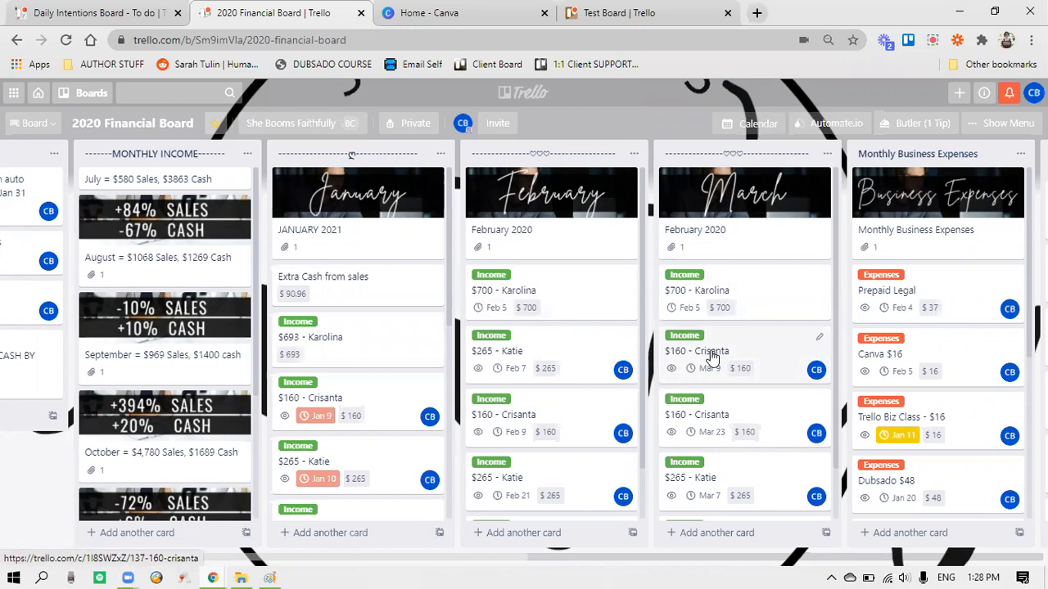
pyautogui.hscroll(-2, 712, 358)
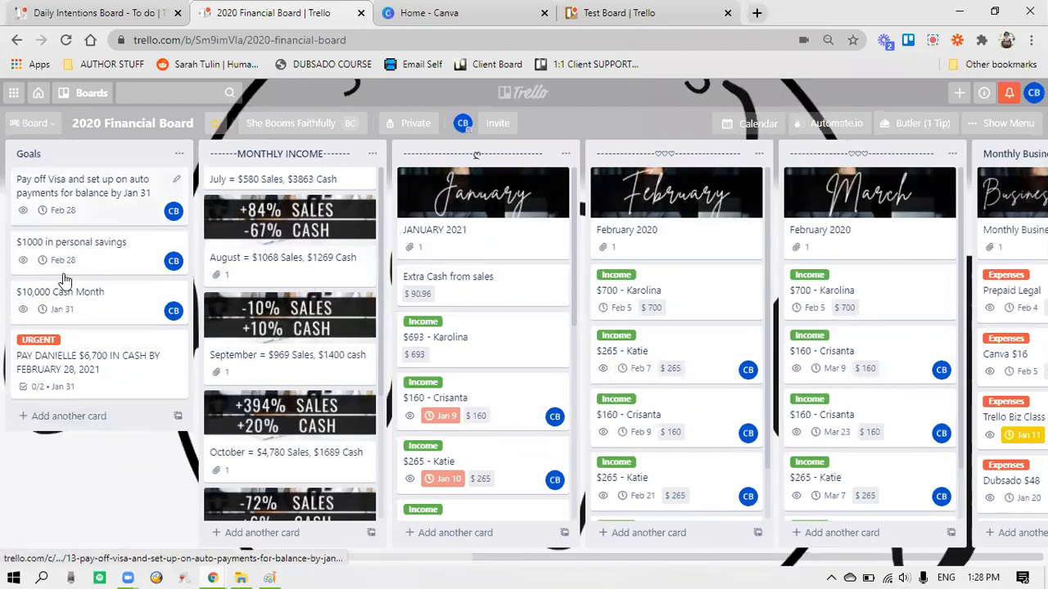
pyautogui.hscroll(1, 561, 311)
pyautogui.hscroll(4, 561, 311)
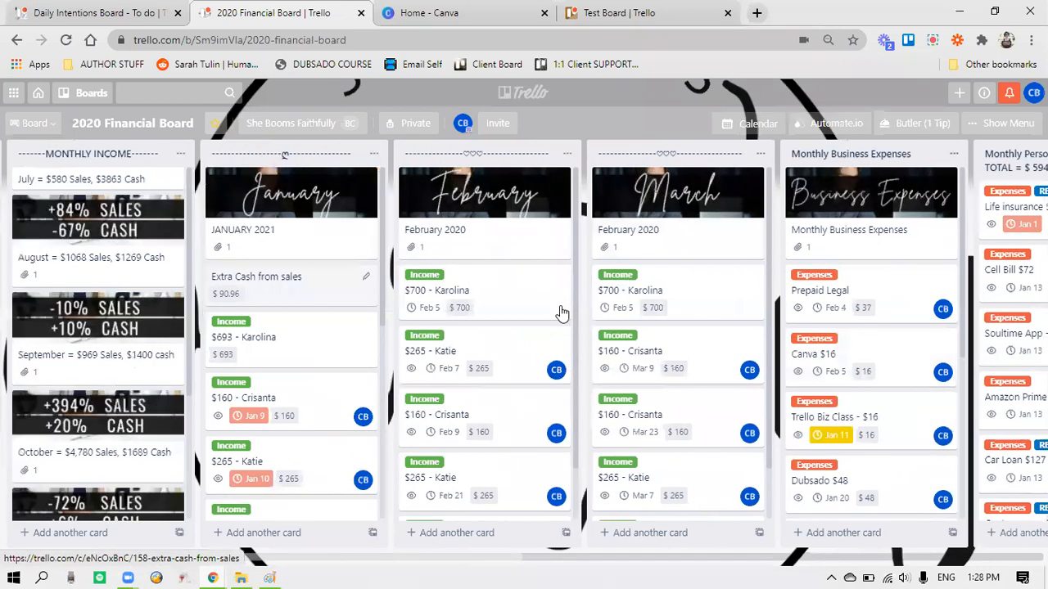
pyautogui.hscroll(-3, 561, 311)
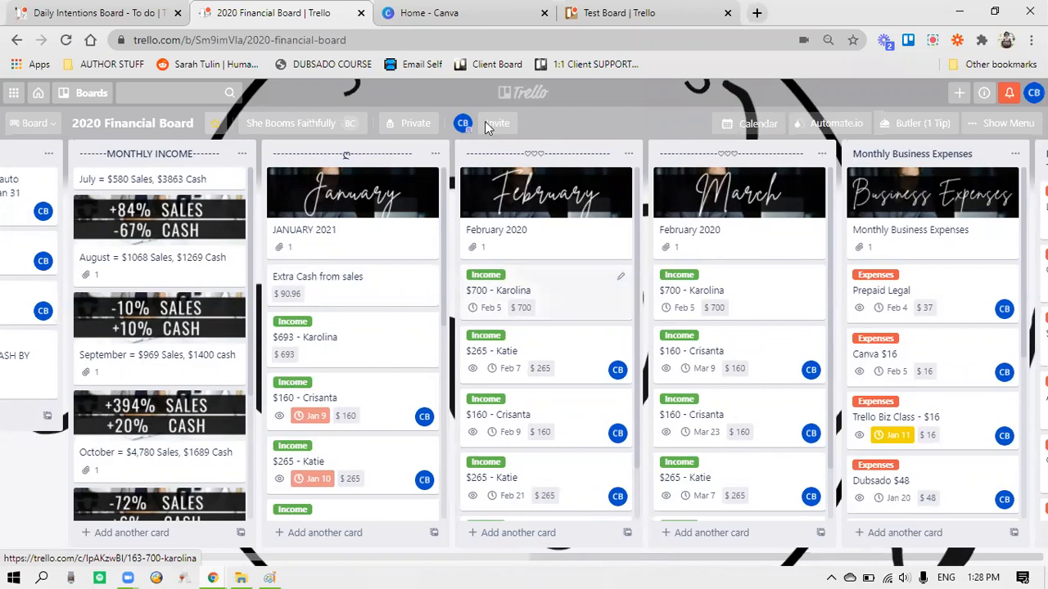
# Step: Switch to Canva and create a new custom-size design of 2000 x 600 px
pyautogui.click(447, 10)
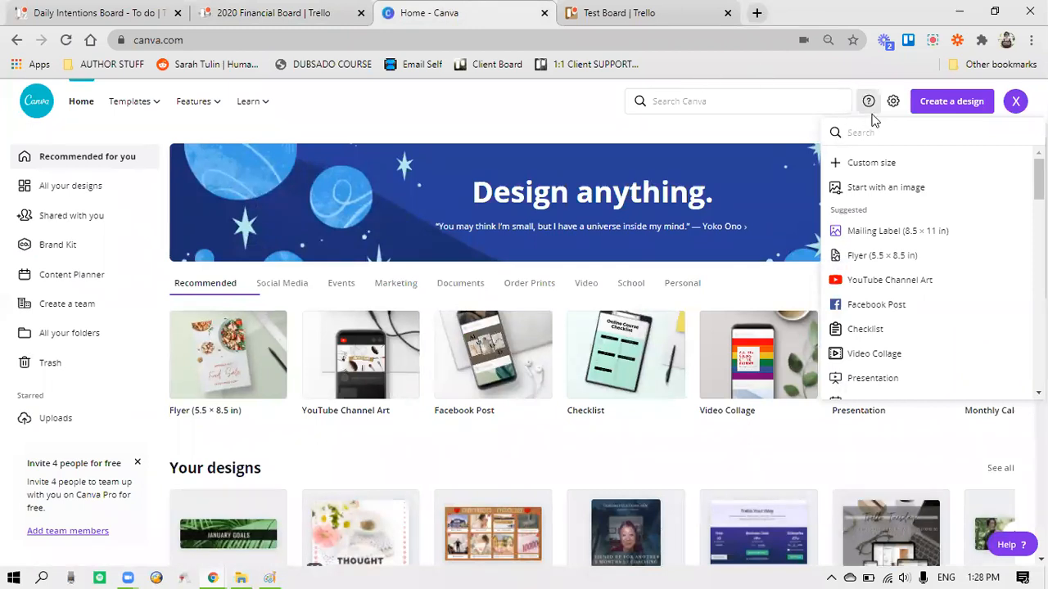
pyautogui.click(872, 164)
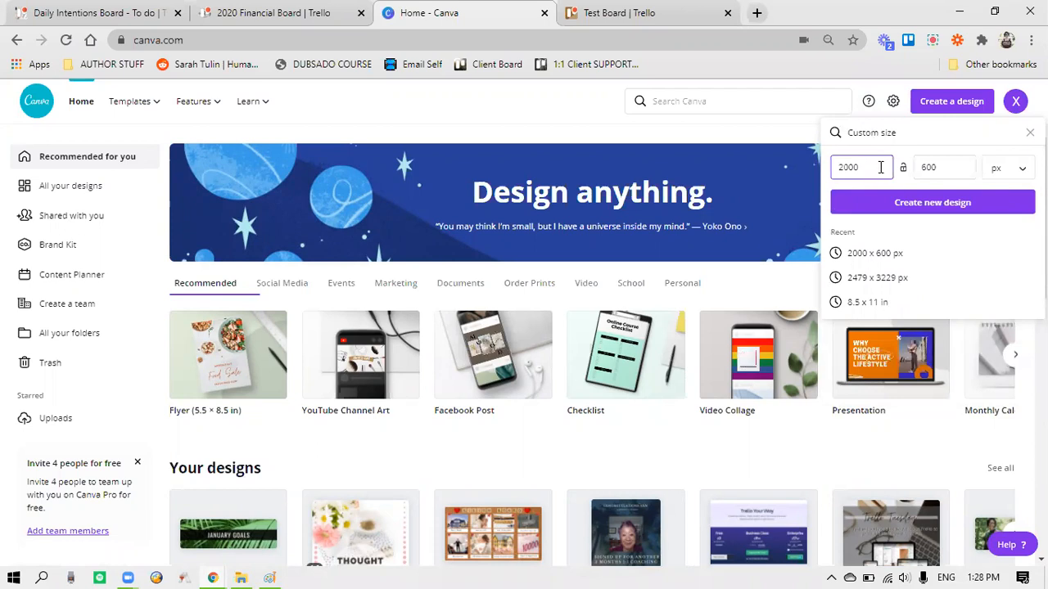
pyautogui.click(921, 208)
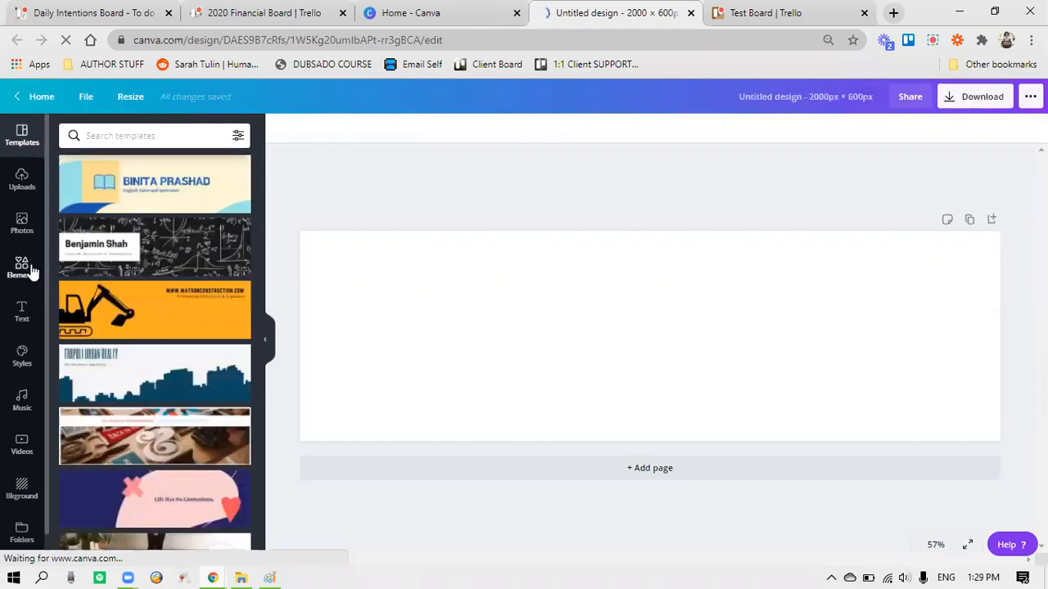
# Step: Add the recently used yellow flower close-up photo to the blank page and set it as the background
pyautogui.click(21, 222)
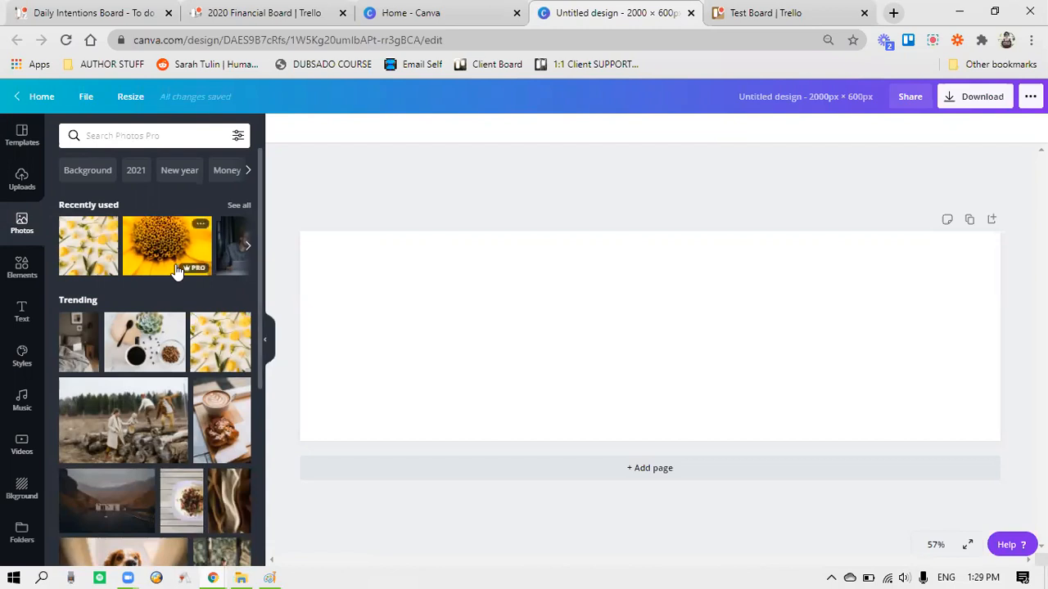
pyautogui.moveTo(164, 251); pyautogui.dragTo(475, 319)
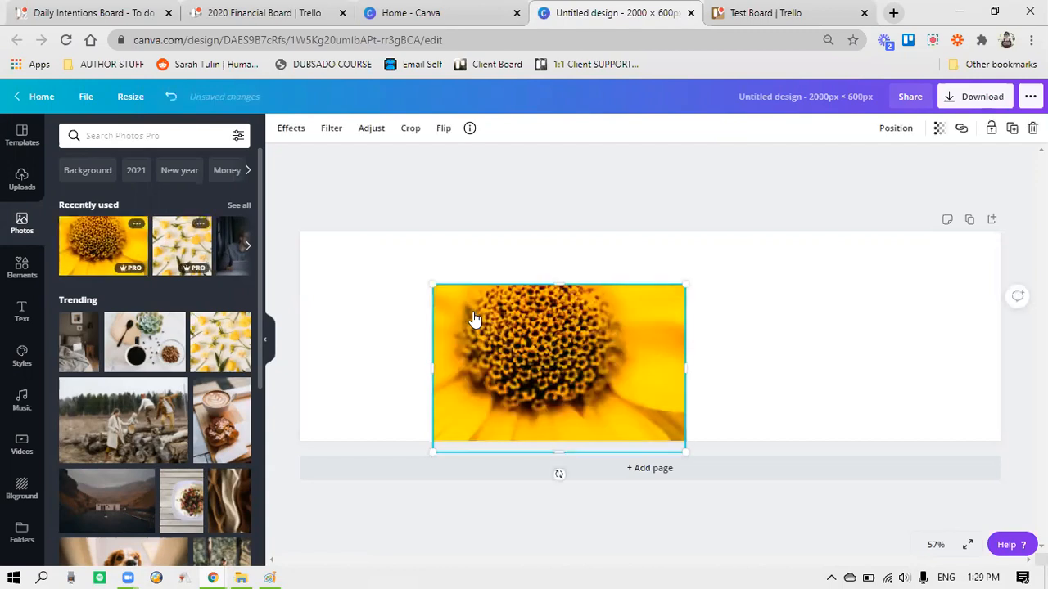
pyautogui.moveTo(432, 286); pyautogui.dragTo(320, 242)
pyautogui.moveTo(500, 292); pyautogui.dragTo(458, 279)
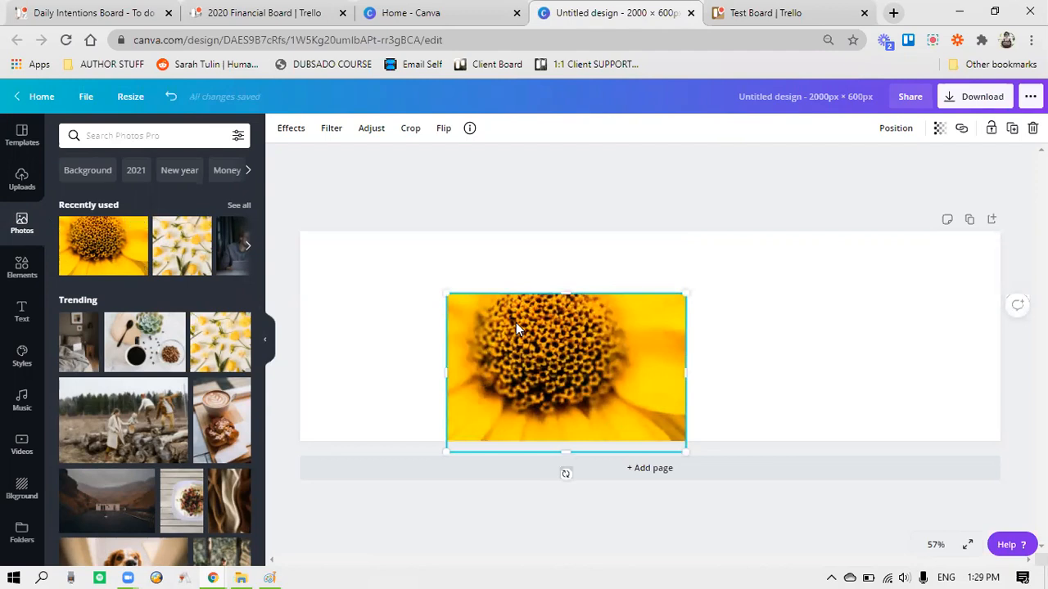
pyautogui.rightClick(524, 352)
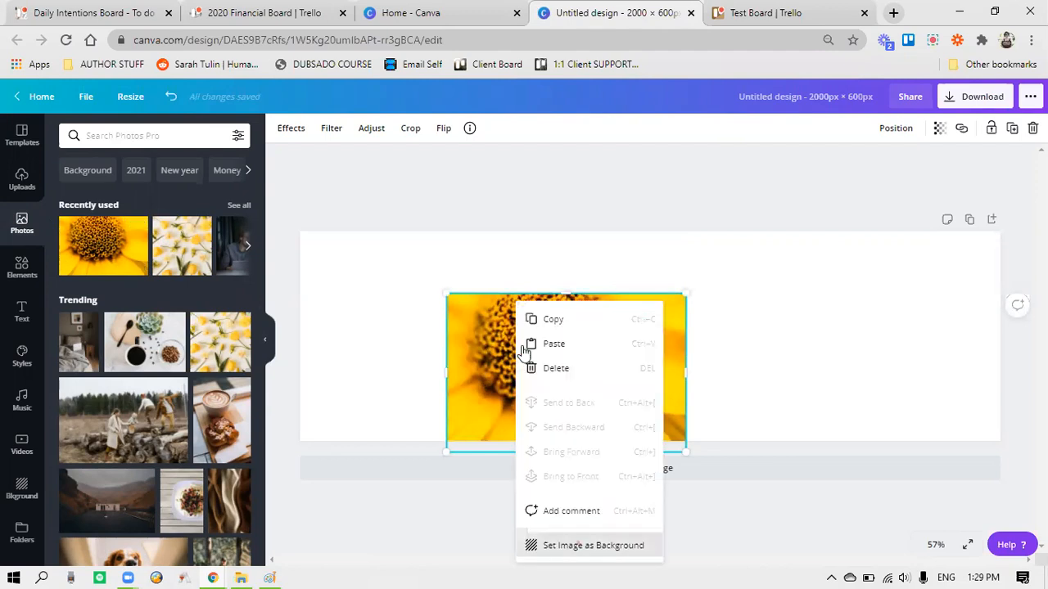
pyautogui.press('Return')
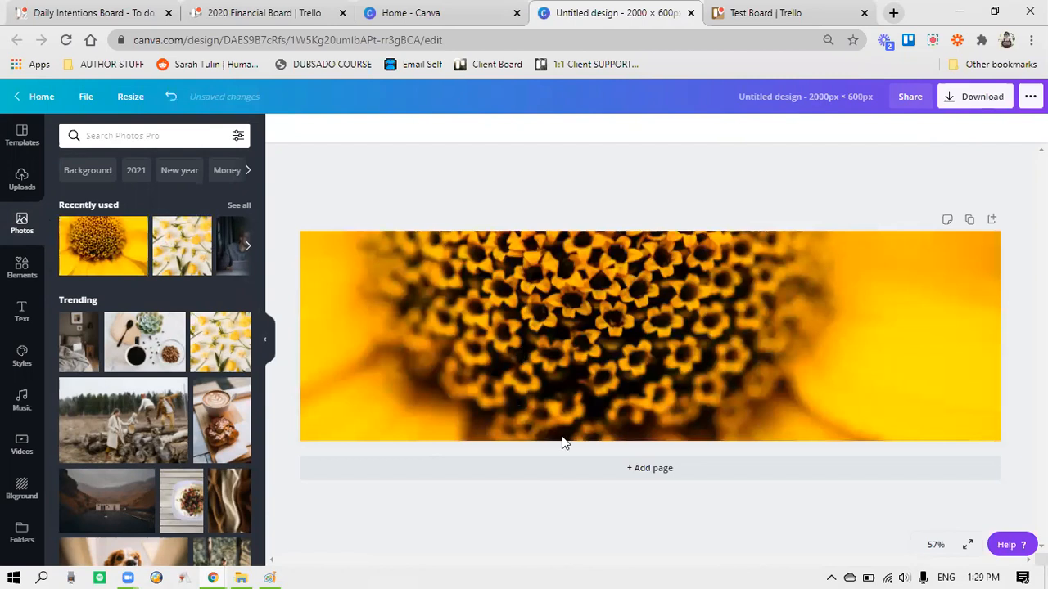
# Step: Reposition the background photo vertically within its crop so the lower edge of the flower's centre and its petals show
pyautogui.doubleClick(571, 323)
pyautogui.moveTo(571, 324); pyautogui.dragTo(592, 181)
pyautogui.moveTo(628, 265); pyautogui.dragTo(633, 350)
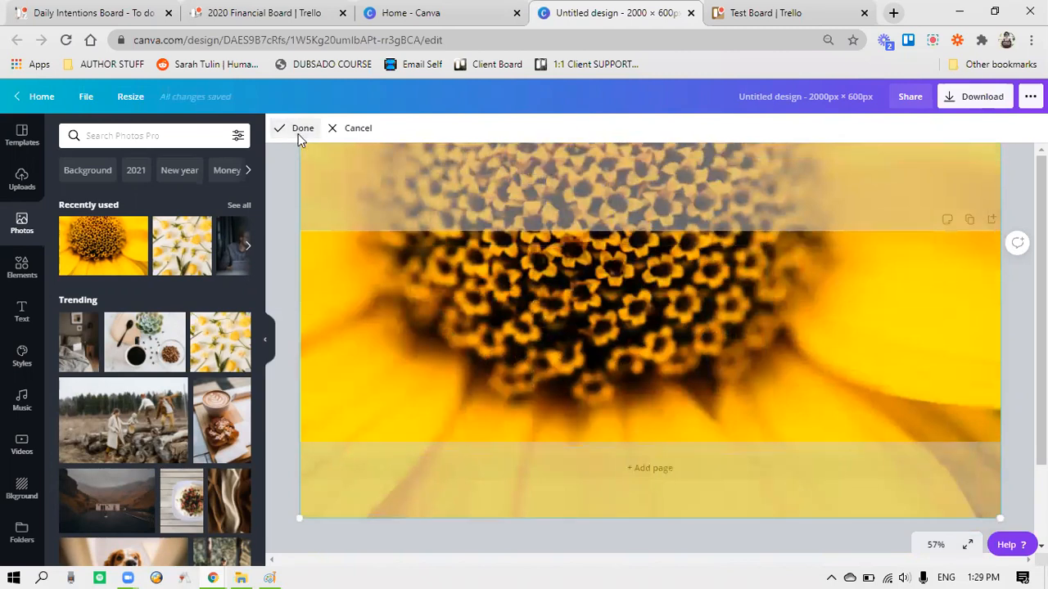
pyautogui.click(384, 189)
pyautogui.click(386, 194)
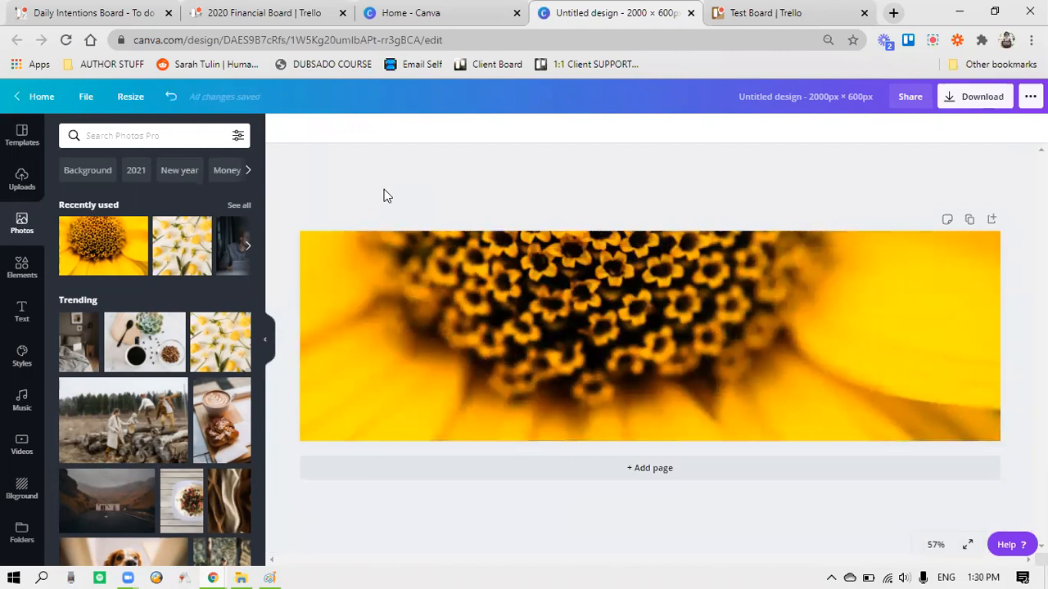
# Step: Add a rectangle over the flower background and fill it with the palest pink brand color
pyautogui.press('r')
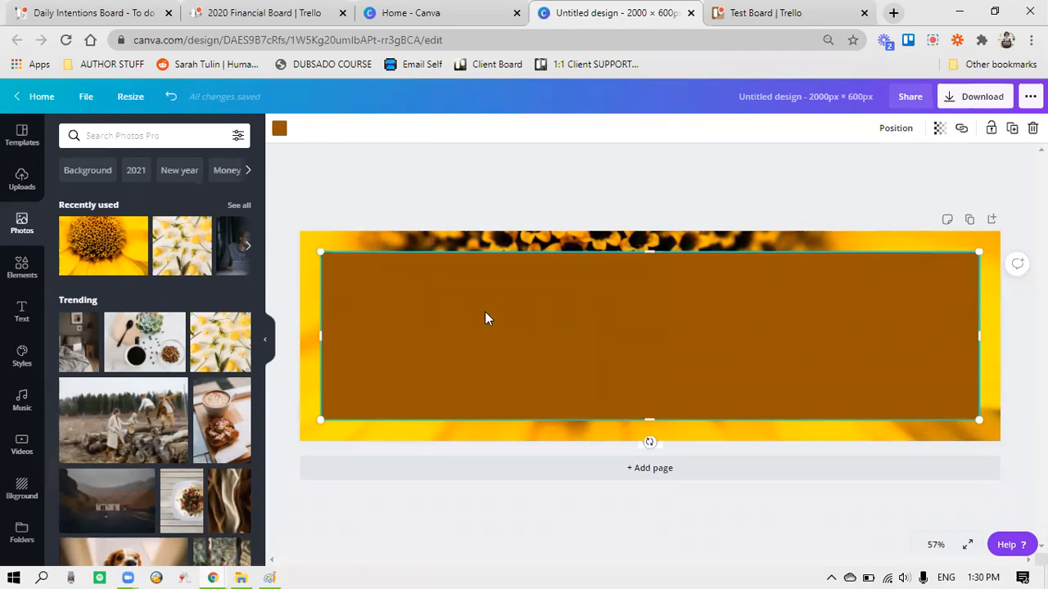
pyautogui.click(280, 130)
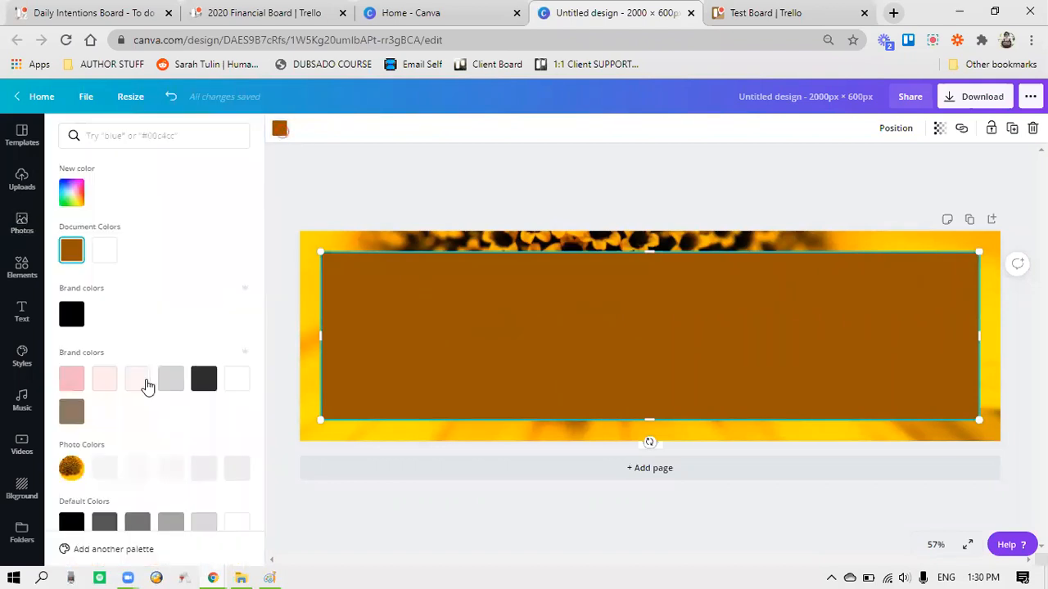
pyautogui.click(138, 384)
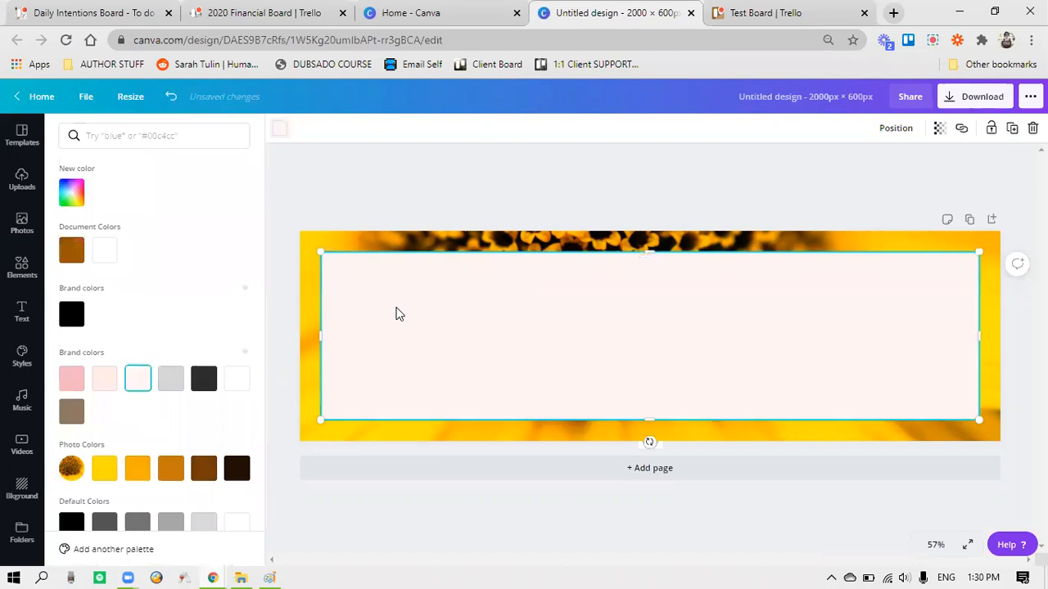
pyautogui.press('Escape')
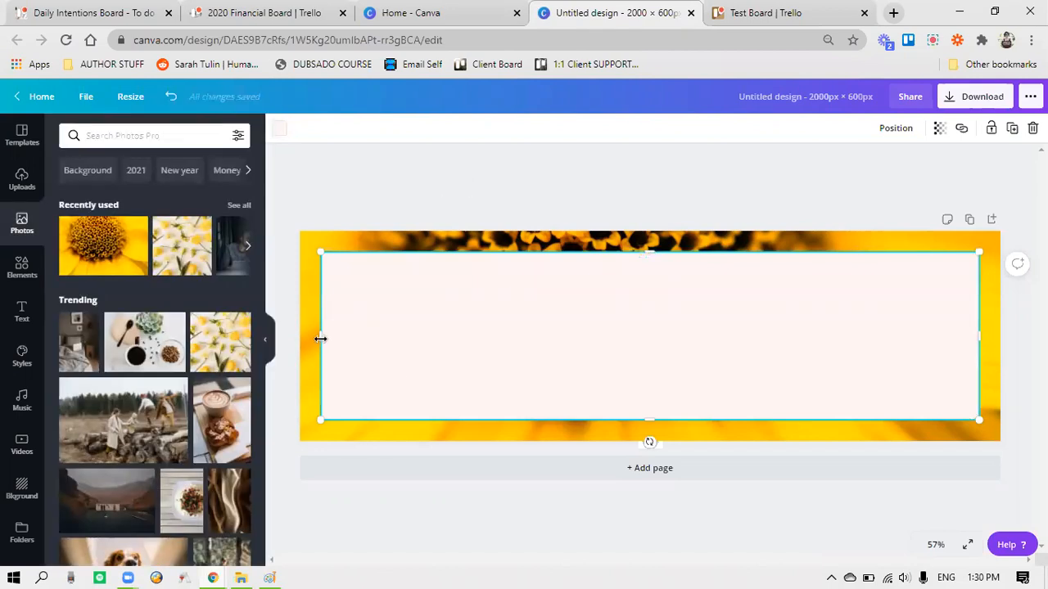
# Step: Stretch the pale pink rectangle to both side edges of the banner and compare it with the January header card in Trello
pyautogui.moveTo(320, 338); pyautogui.dragTo(299, 339)
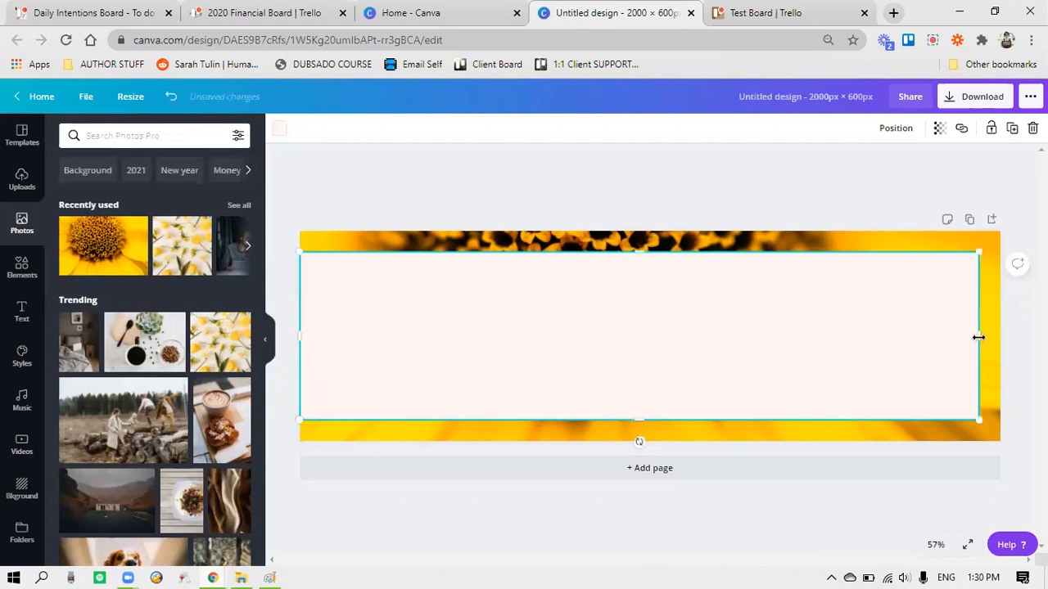
pyautogui.moveTo(979, 337); pyautogui.dragTo(1000, 336)
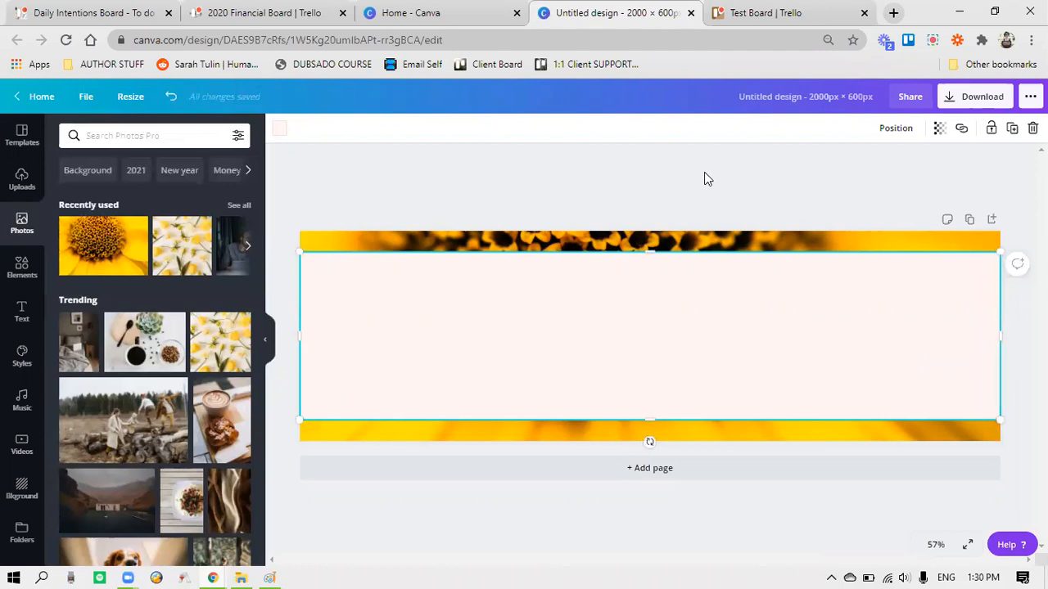
pyautogui.click(272, 10)
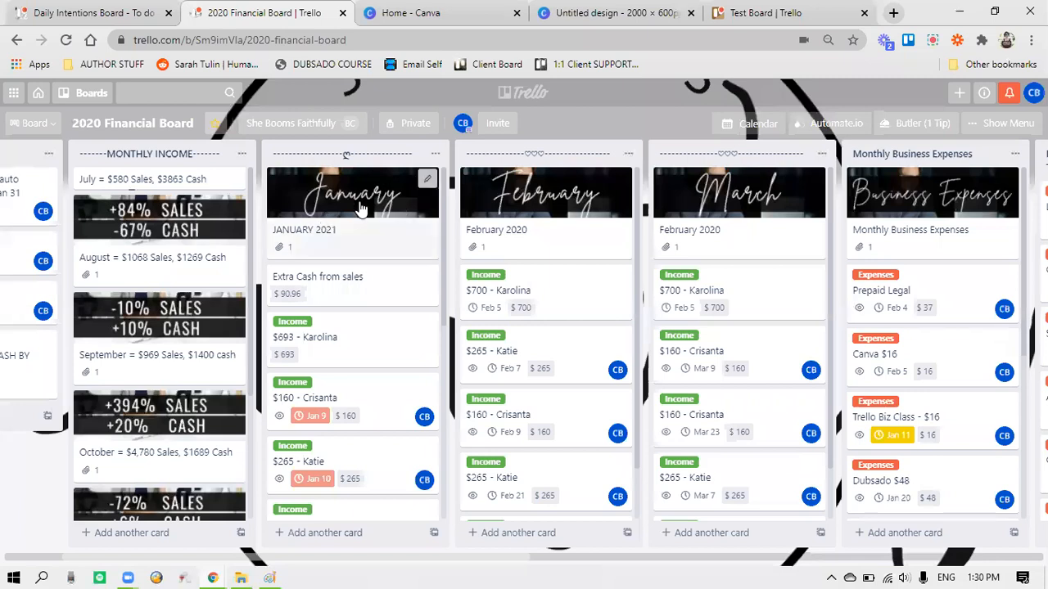
pyautogui.click(603, 10)
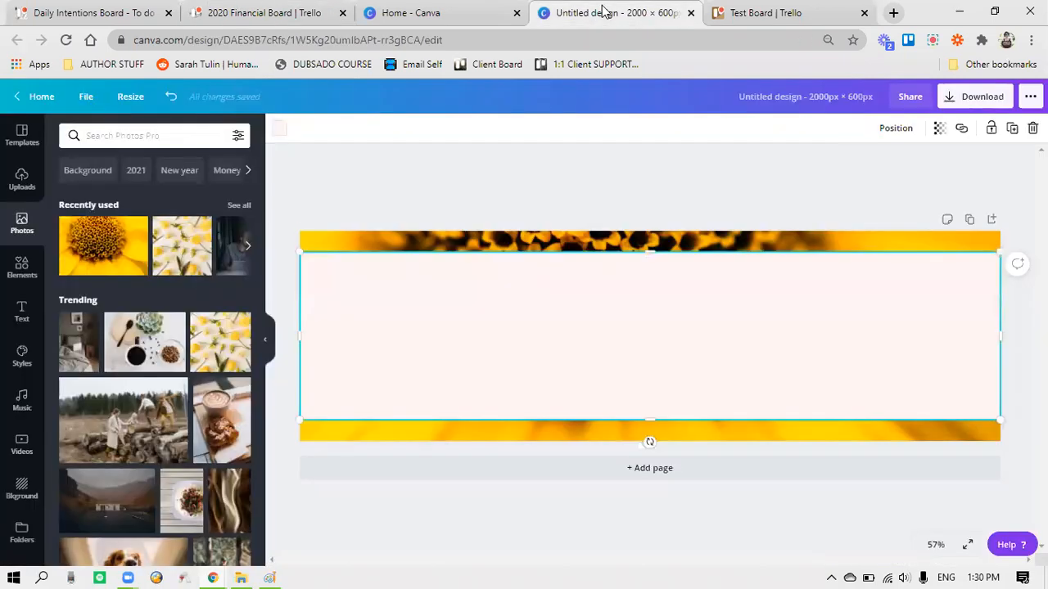
# Step: Make the pale pink rectangle semi-transparent so the flower background shows through
pyautogui.click(941, 131)
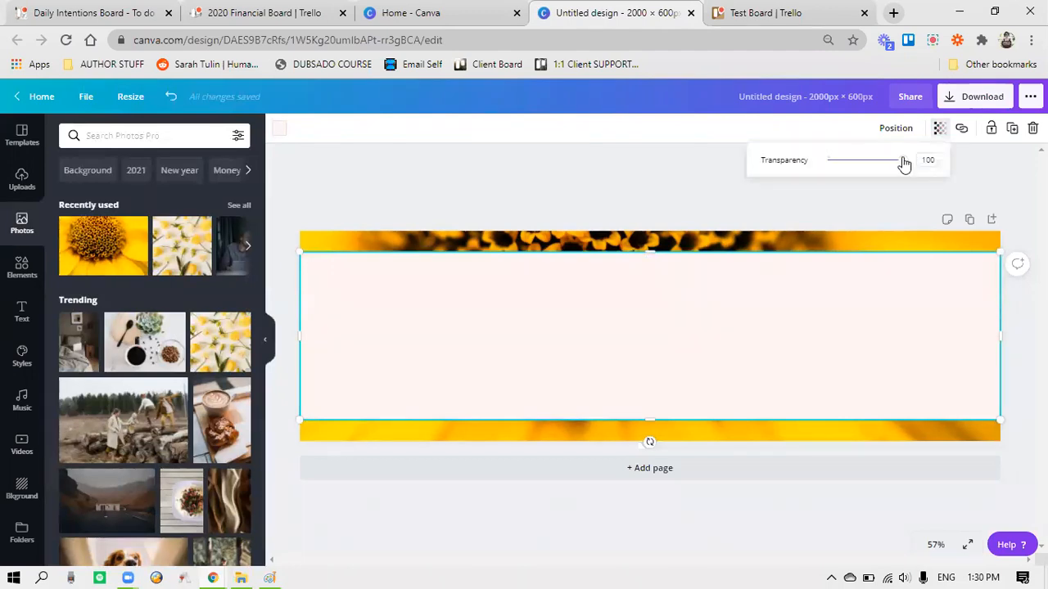
pyautogui.moveTo(882, 167); pyautogui.dragTo(858, 163)
pyautogui.click(710, 193)
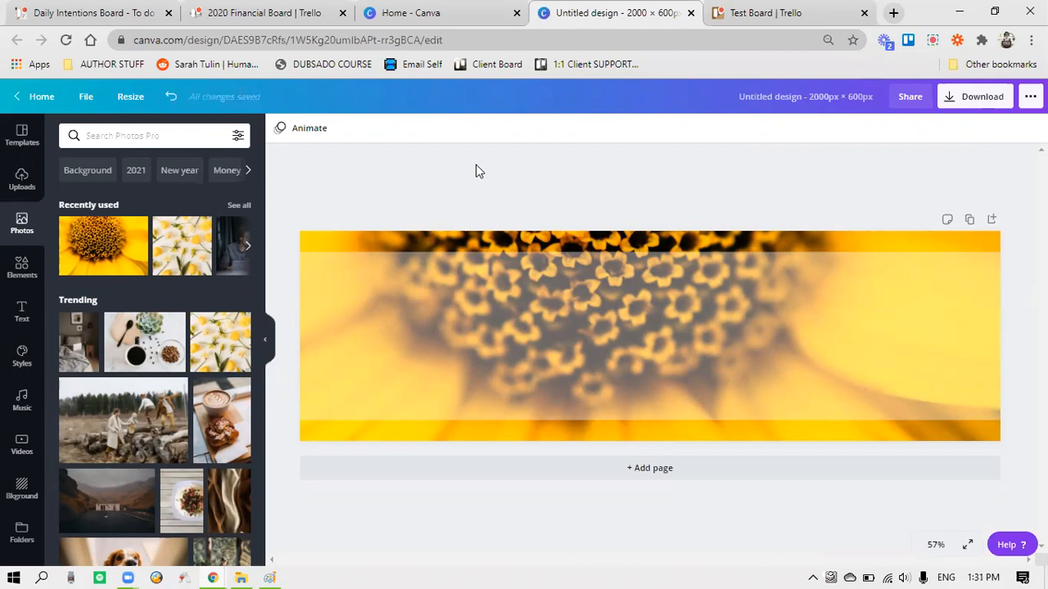
# Step: Add a text box to the banner and set its font size to 144
pyautogui.hotkey('ctrl', 'v')
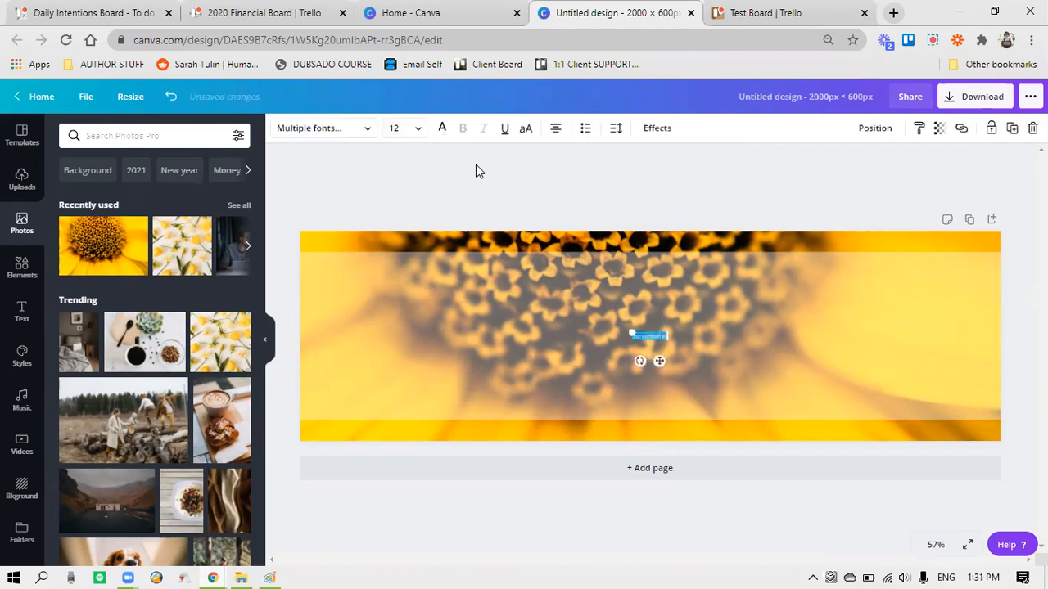
pyautogui.click(415, 131)
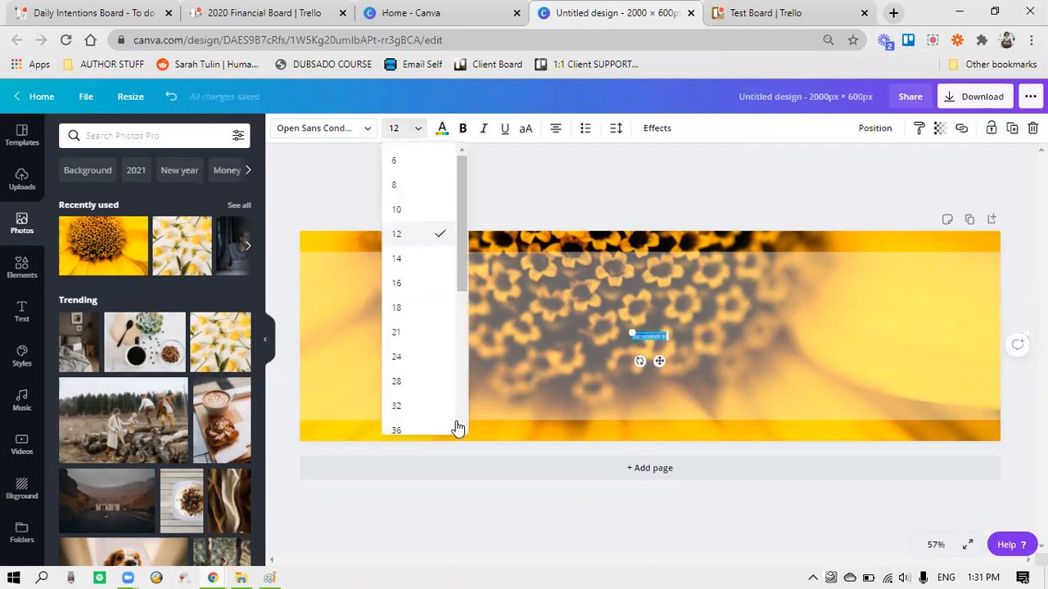
pyautogui.scroll(-5, 427, 412)
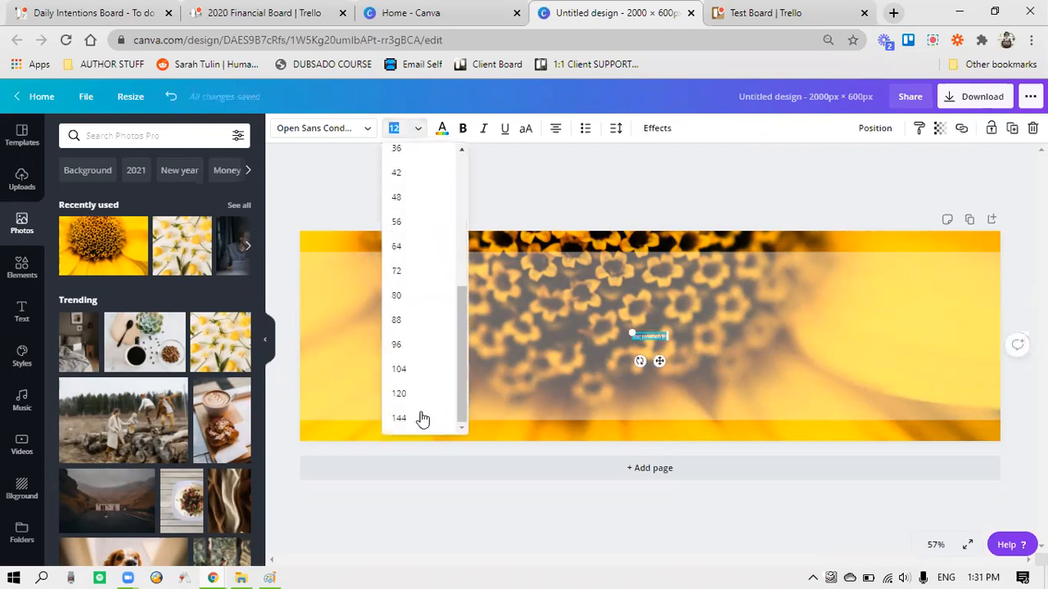
pyautogui.click(419, 416)
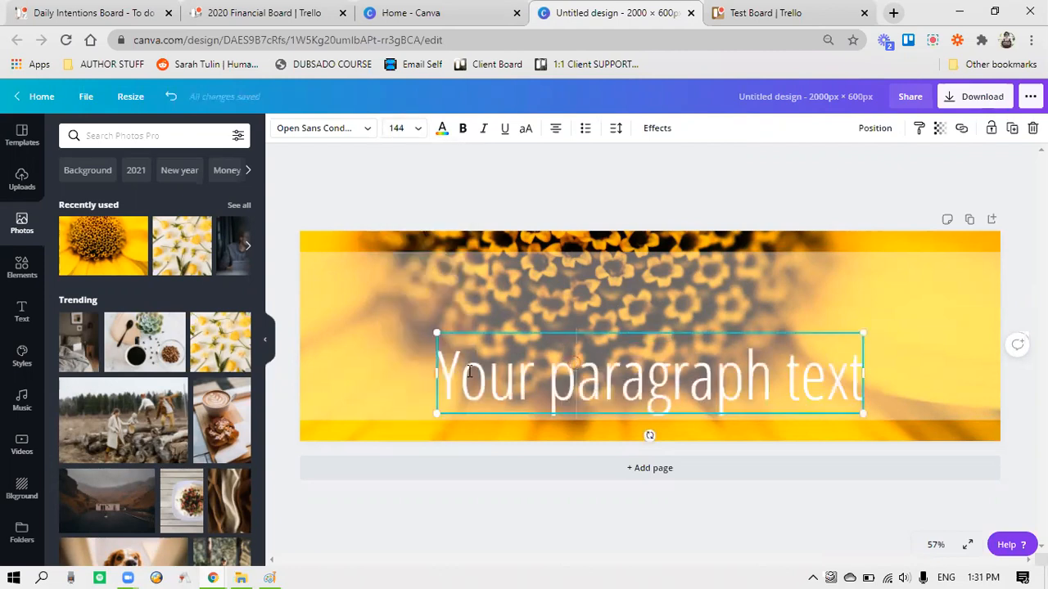
# Step: Replace the placeholder paragraph text with "Goal 2021"
pyautogui.click(446, 376)
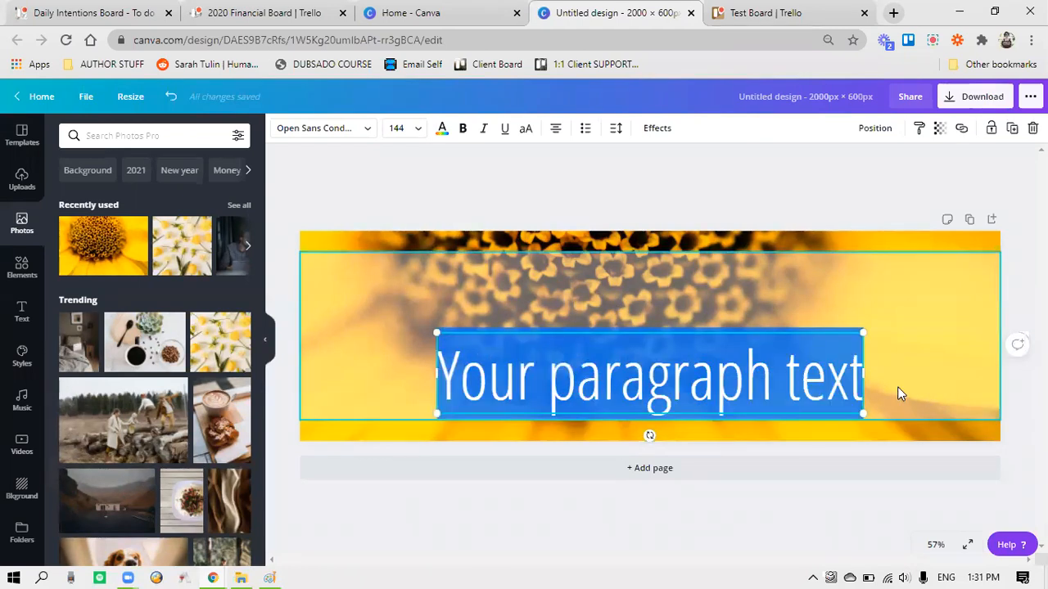
pyautogui.write('go')
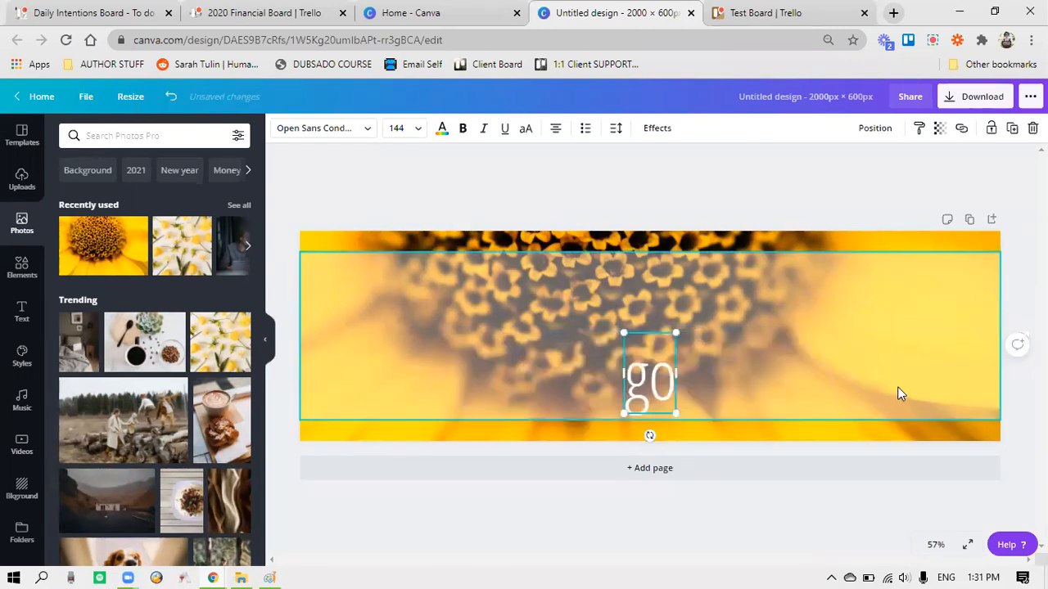
pyautogui.press('BackSpace')
pyautogui.press('BackSpace')
pyautogui.write('Goal 2')
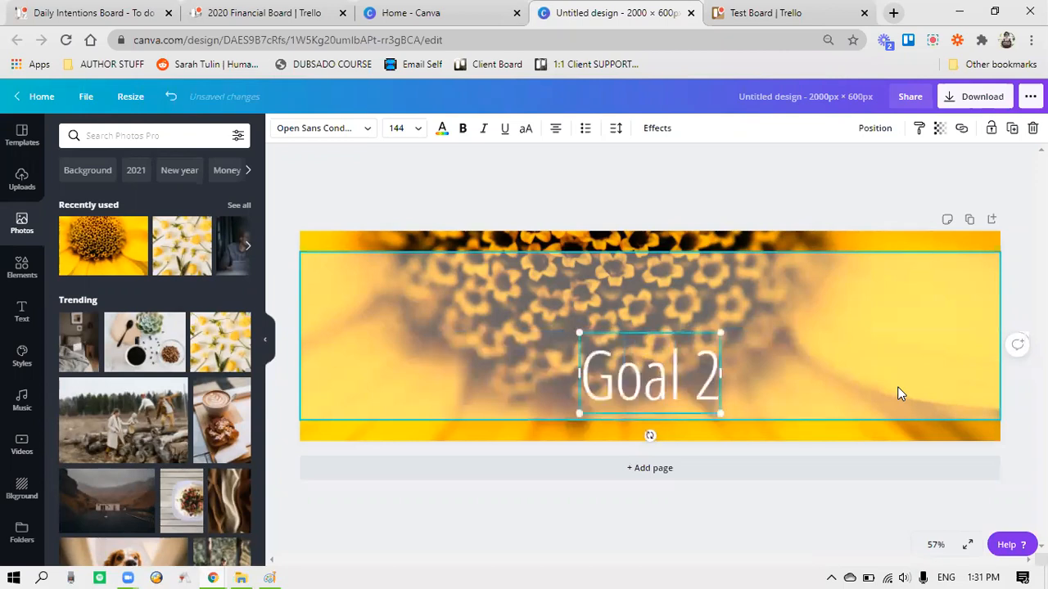
pyautogui.write('021')
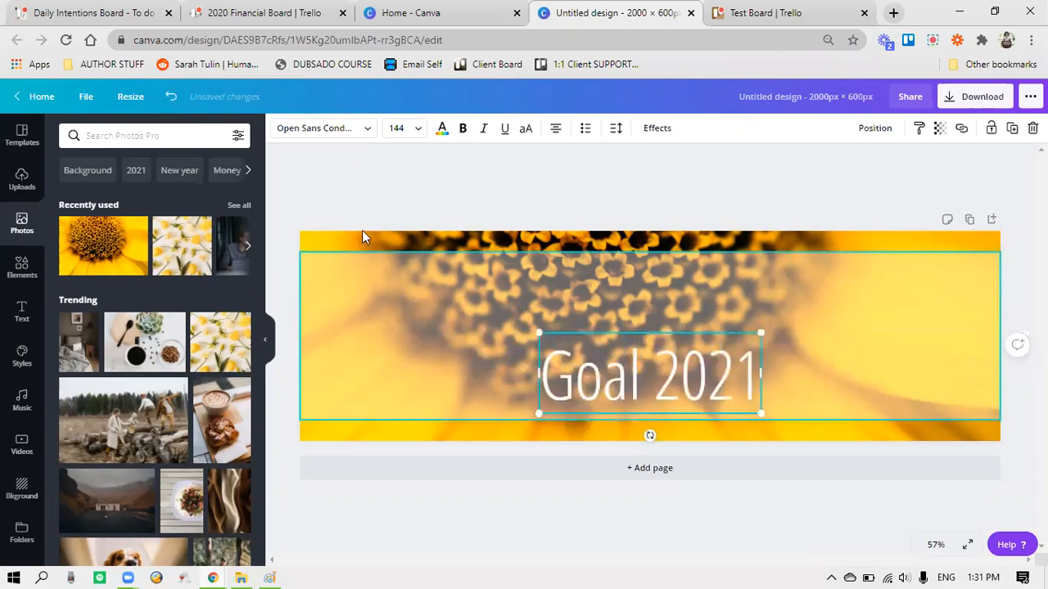
# Step: Color the "Goal 2021" text black and move it up to the vertical middle of the banner, slightly left of centre
pyautogui.click(445, 130)
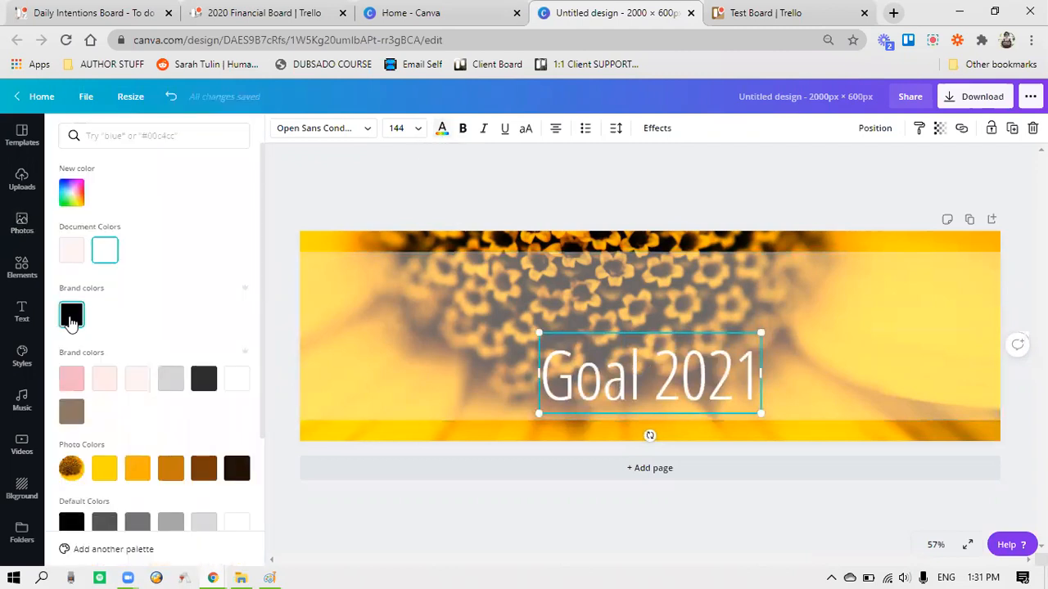
pyautogui.click(453, 193)
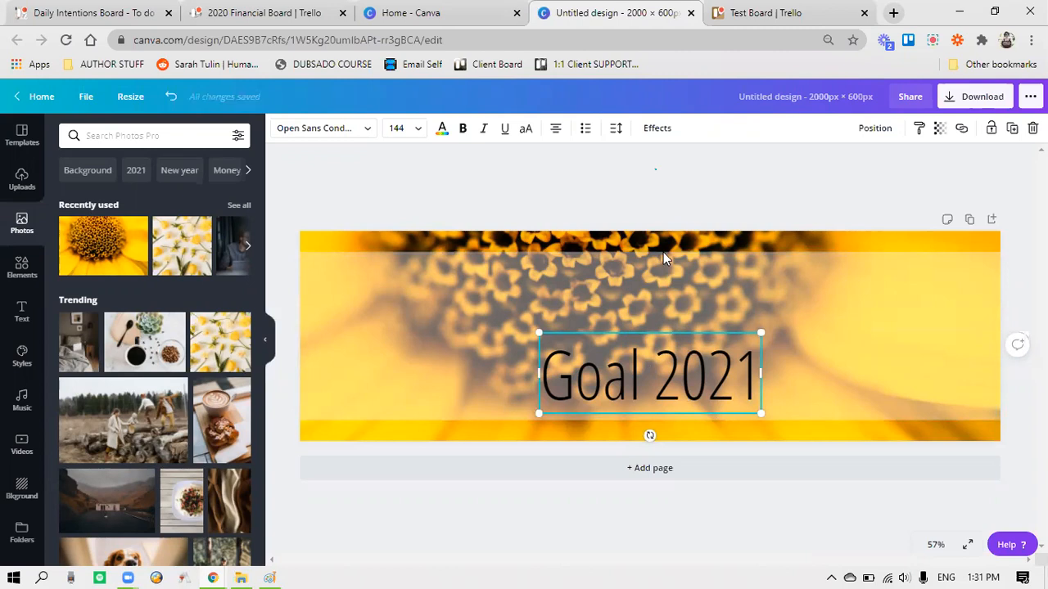
pyautogui.moveTo(619, 366); pyautogui.dragTo(584, 339)
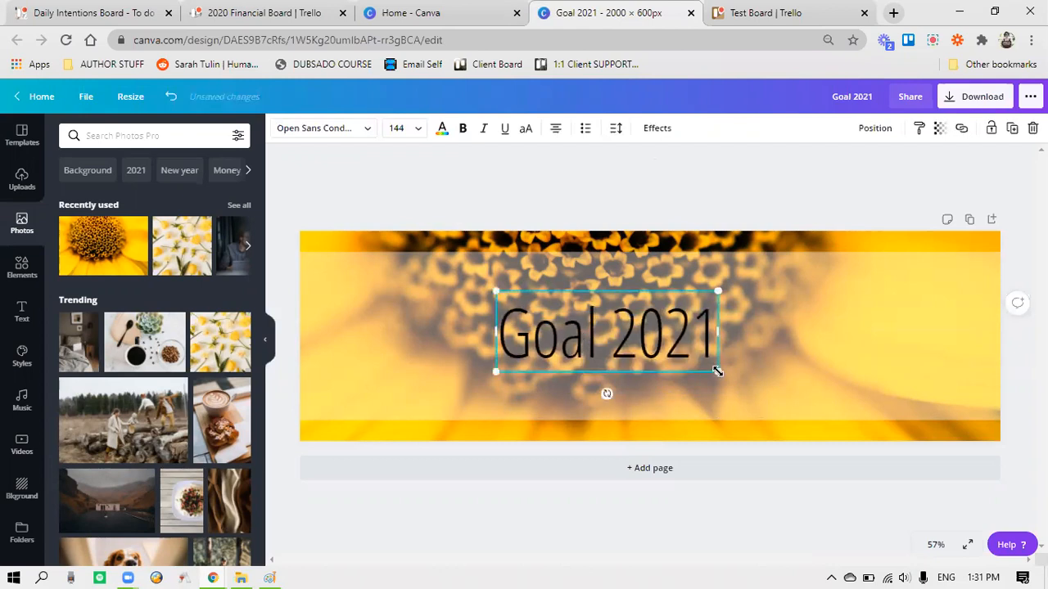
# Step: Enlarge the "Goal 2021" text to font size 301 and centre it on the banner
pyautogui.moveTo(717, 371); pyautogui.dragTo(968, 442)
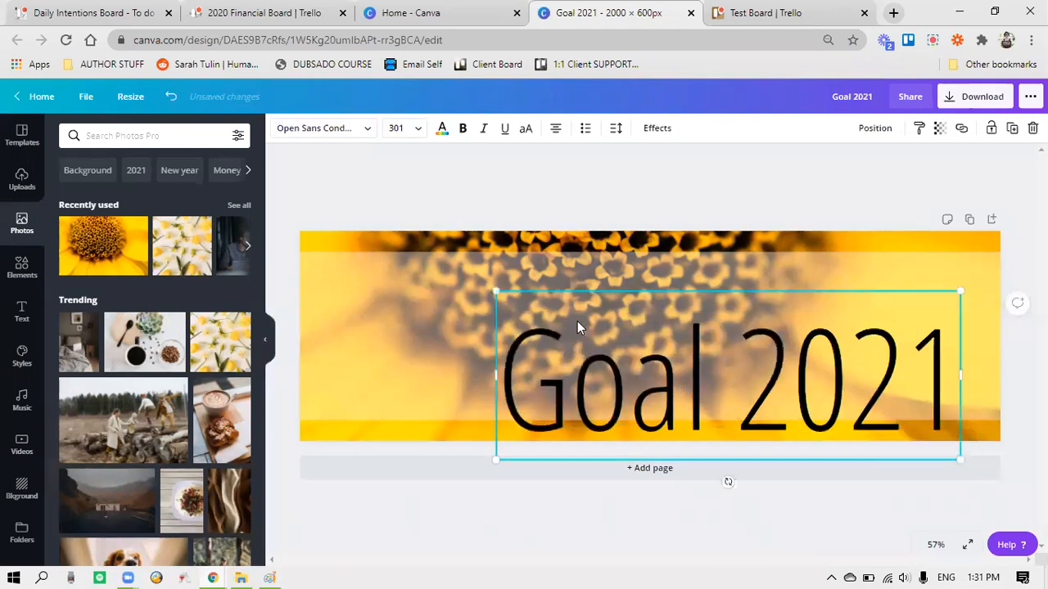
pyautogui.moveTo(660, 376); pyautogui.dragTo(583, 335)
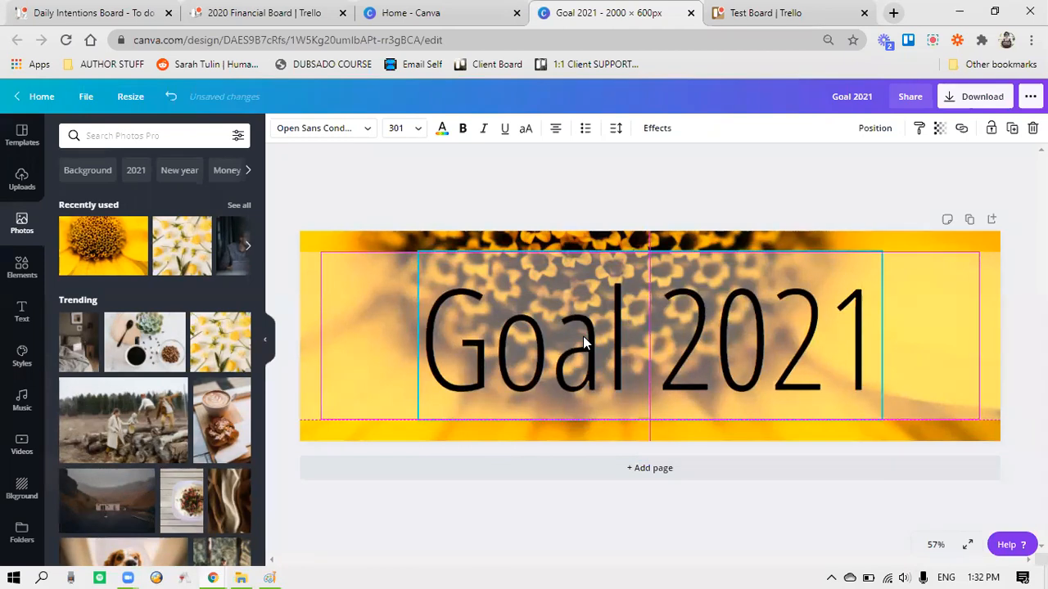
pyautogui.moveTo(582, 336); pyautogui.dragTo(583, 336)
pyautogui.click(632, 205)
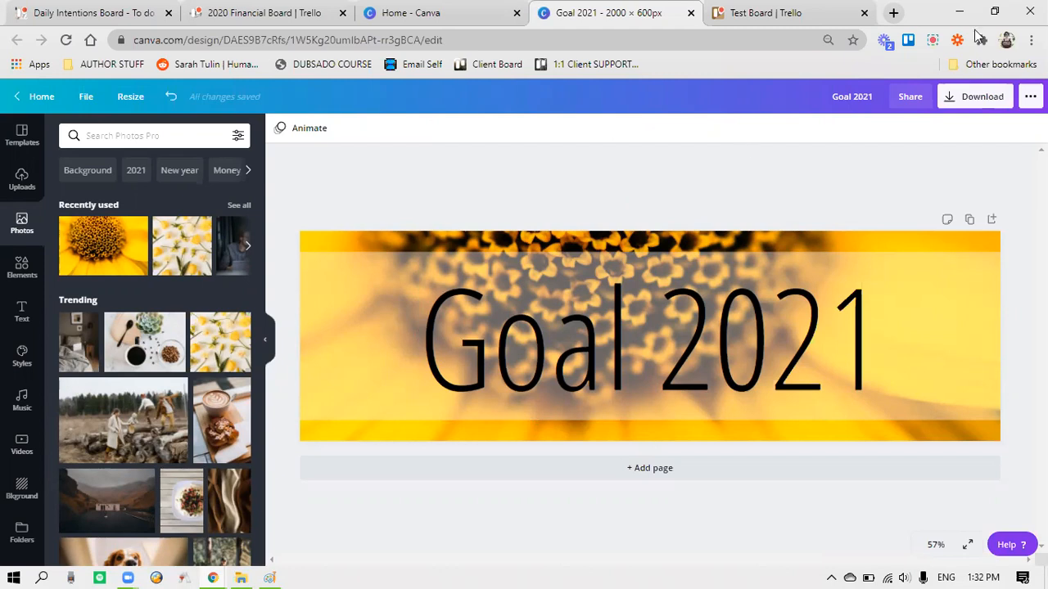
# Step: Download the banner as a PNG and switch to the Trello test board
pyautogui.click(955, 95)
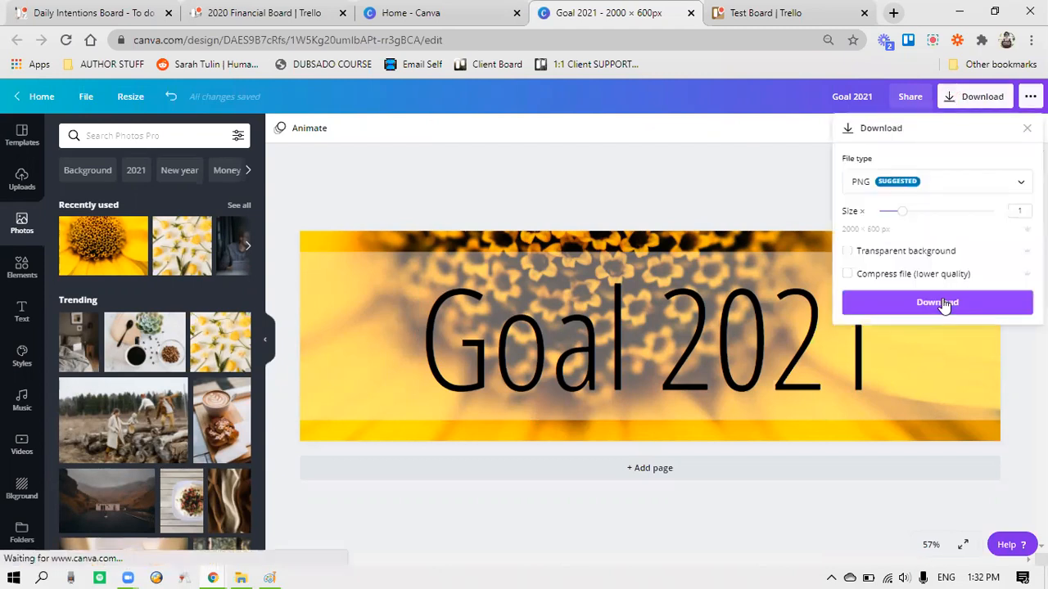
pyautogui.click(942, 302)
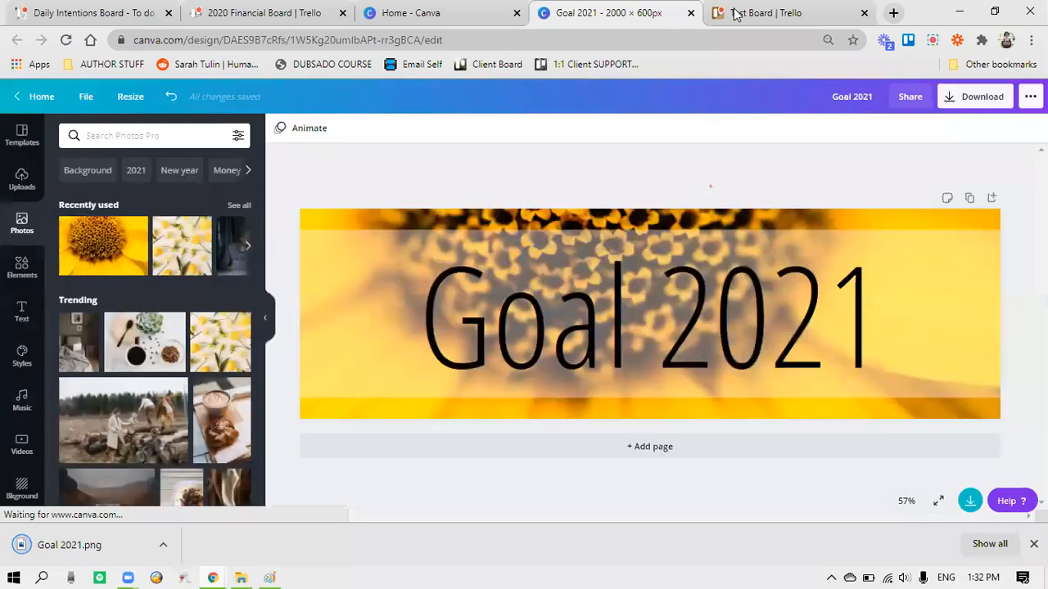
pyautogui.click(731, 14)
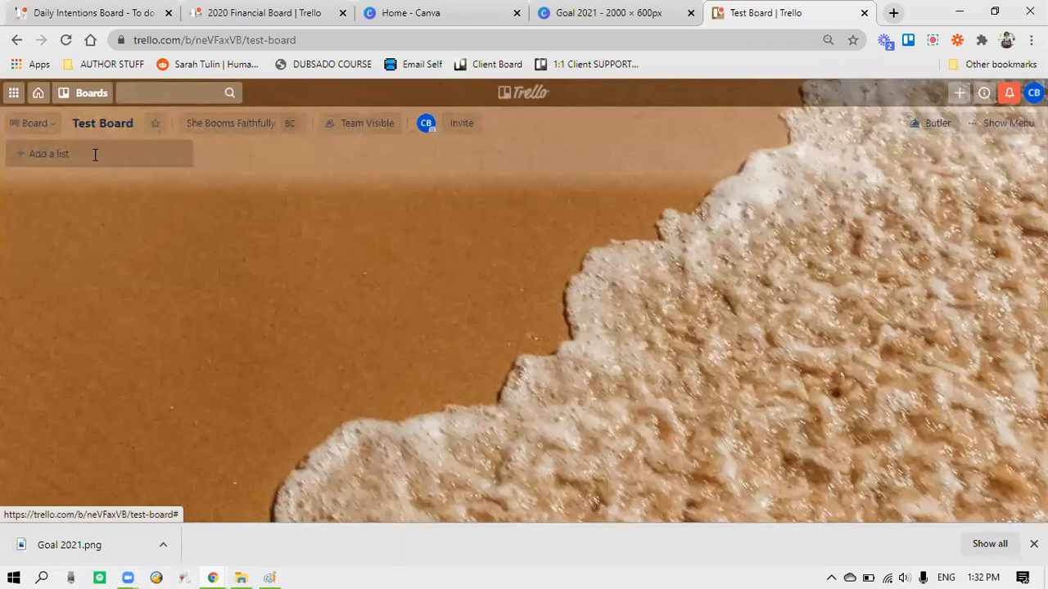
# Step: Add a list to the board with a long row of dashes as its title
pyautogui.click(95, 155)
pyautogui.write('--------------------')
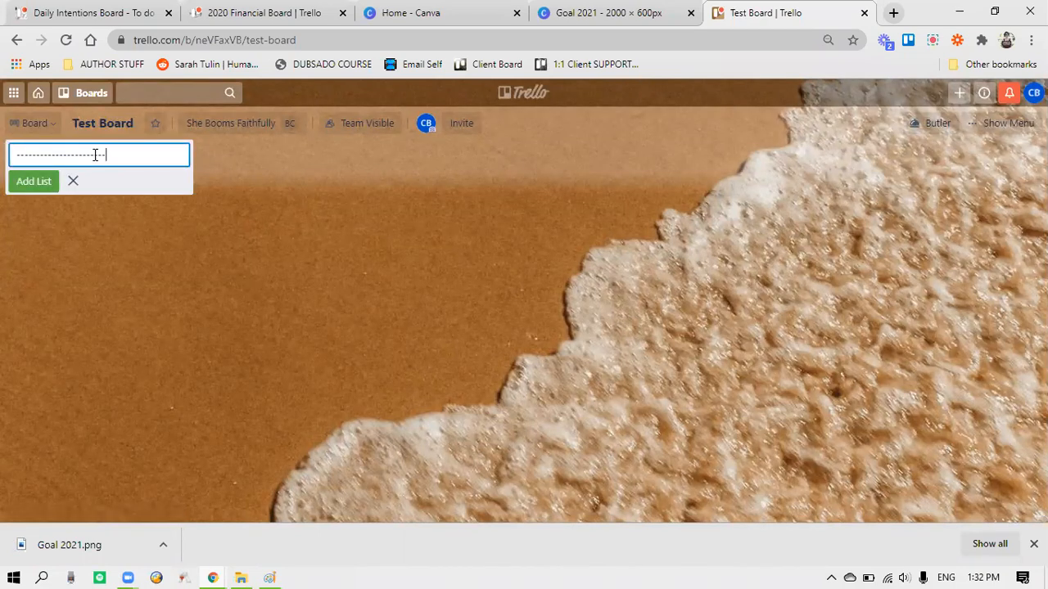
pyautogui.write('------------------------------')
pyautogui.press('Return')
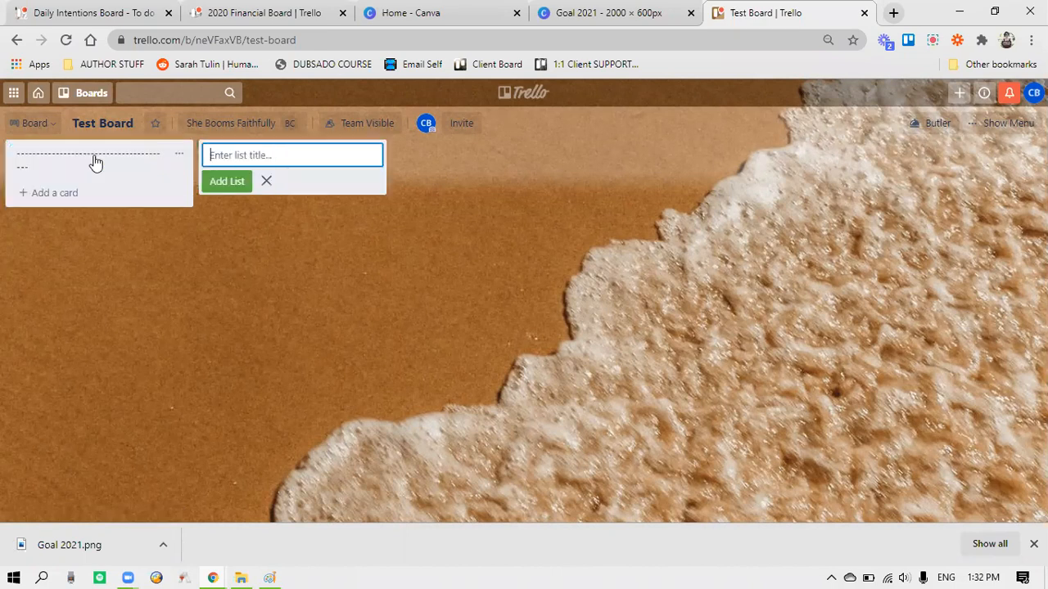
# Step: Shorten the list's dashed title so it fits on a single line
pyautogui.click(93, 161)
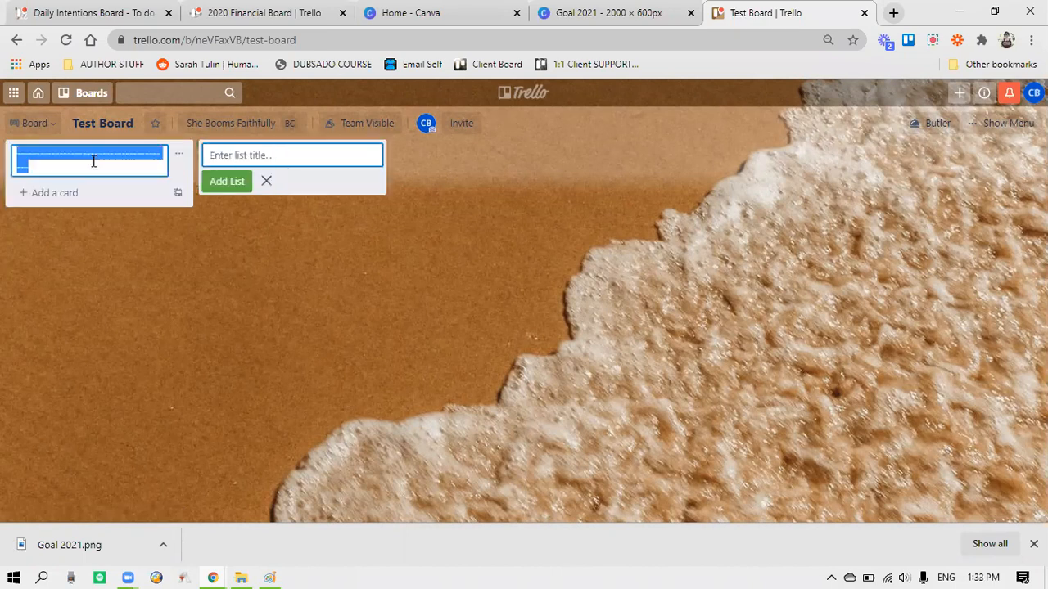
pyautogui.click(93, 162)
pyautogui.press('BackSpace')
pyautogui.press('BackSpace')
pyautogui.press('BackSpace')
pyautogui.press('BackSpace')
pyautogui.press('Return')
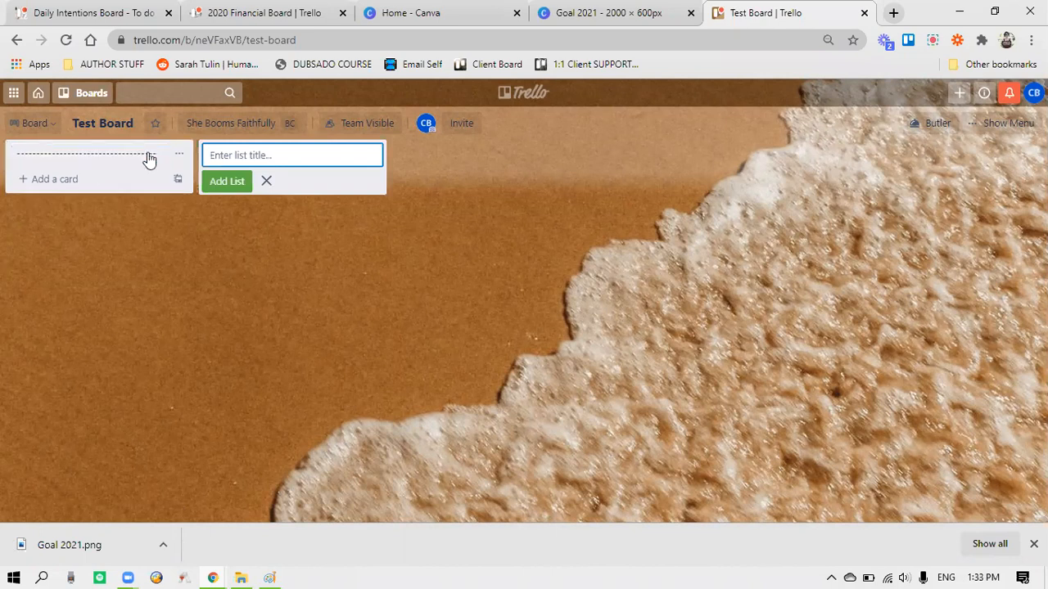
# Step: Start a new card in the dashed list and glance back at the finished banner in Canva
pyautogui.click(80, 177)
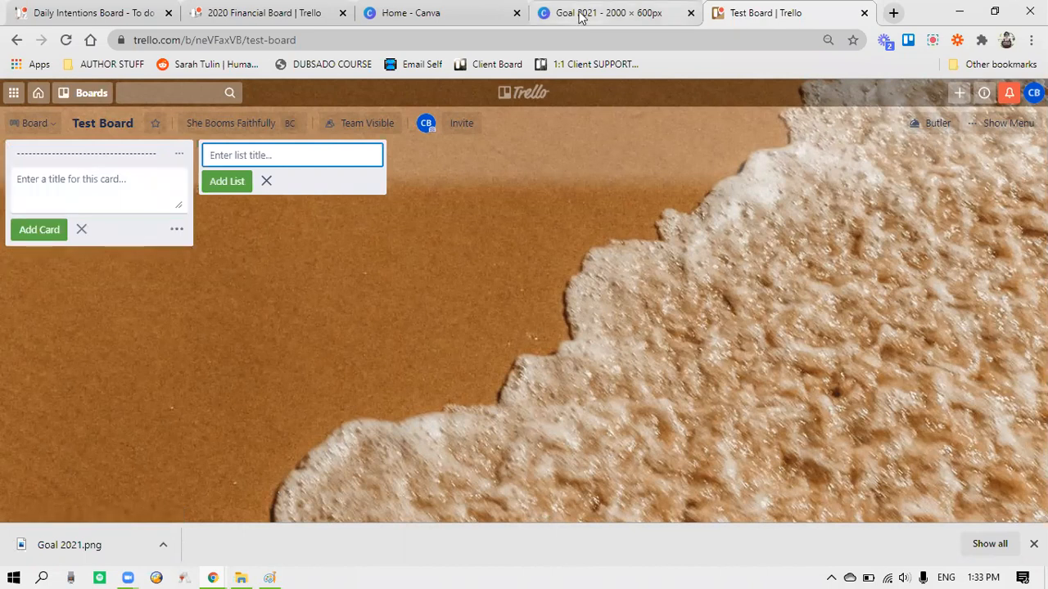
pyautogui.hotkey('ctrl', 'shift', 'Tab')
pyautogui.click(711, 186)
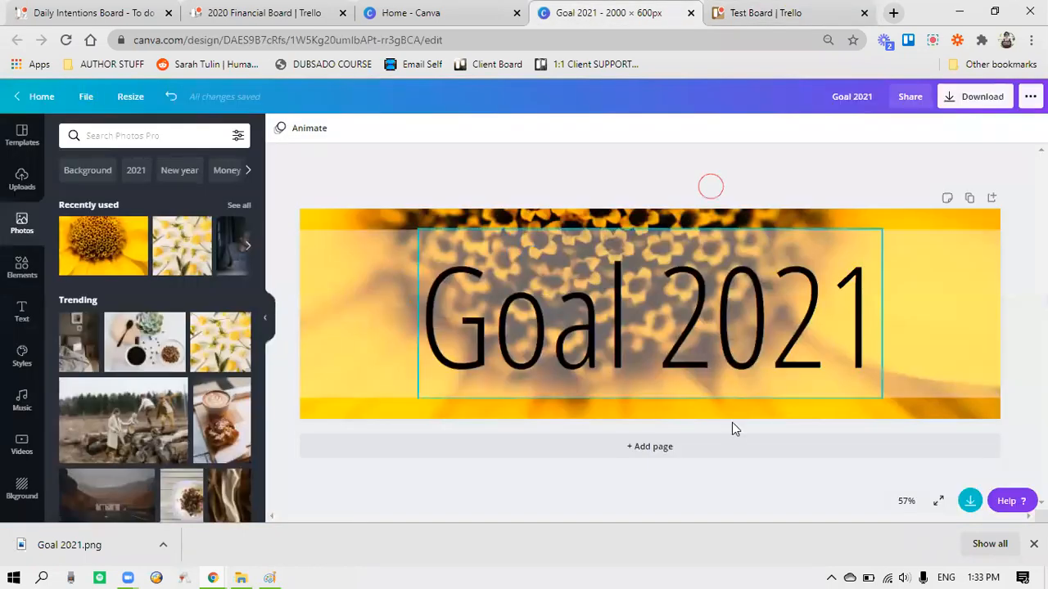
pyautogui.hotkey('ctrl', 'Tab')
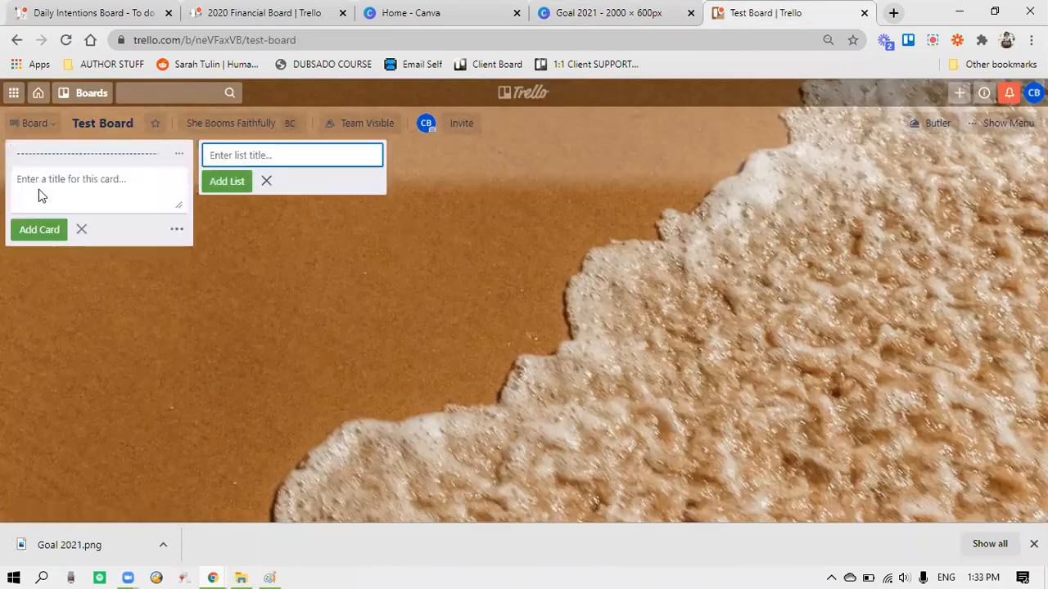
pyautogui.write('Goal 2021')
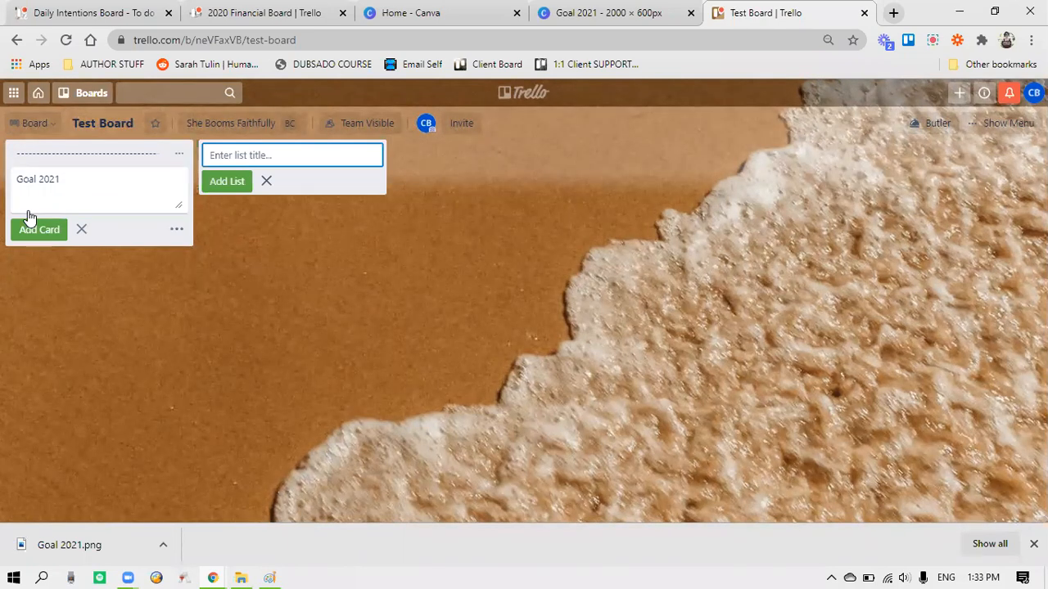
pyautogui.press('BackSpace')
pyautogui.press('BackSpace')
pyautogui.press('BackSpace')
pyautogui.press('BackSpace')
pyautogui.press('BackSpace')
pyautogui.press('BackSpace')
pyautogui.press('BackSpace')
pyautogui.press('BackSpace')
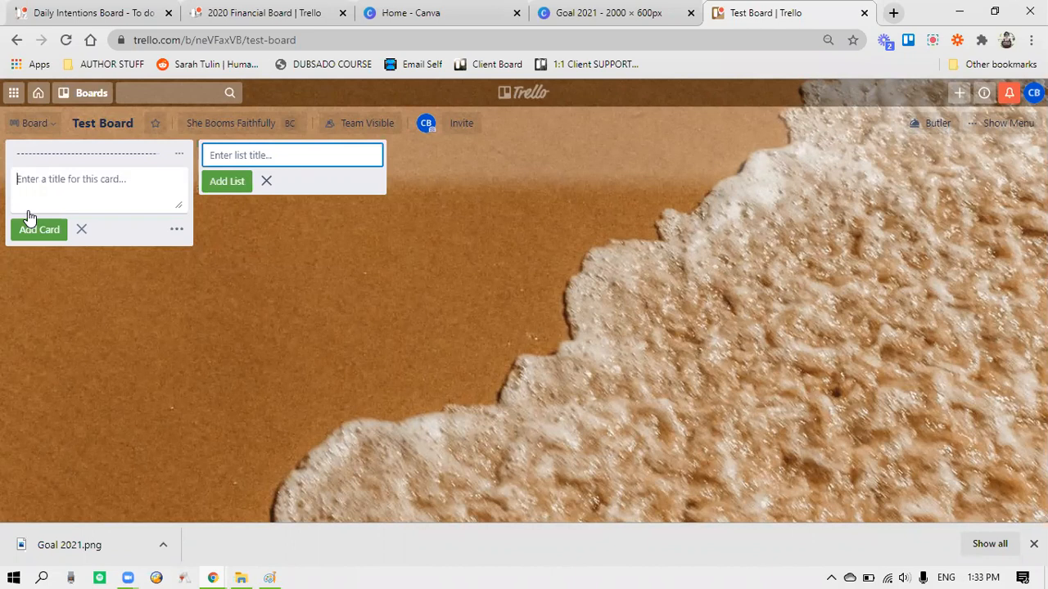
# Step: Add the card with a single period as its title and open it
pyautogui.write('.')
pyautogui.press('Return')
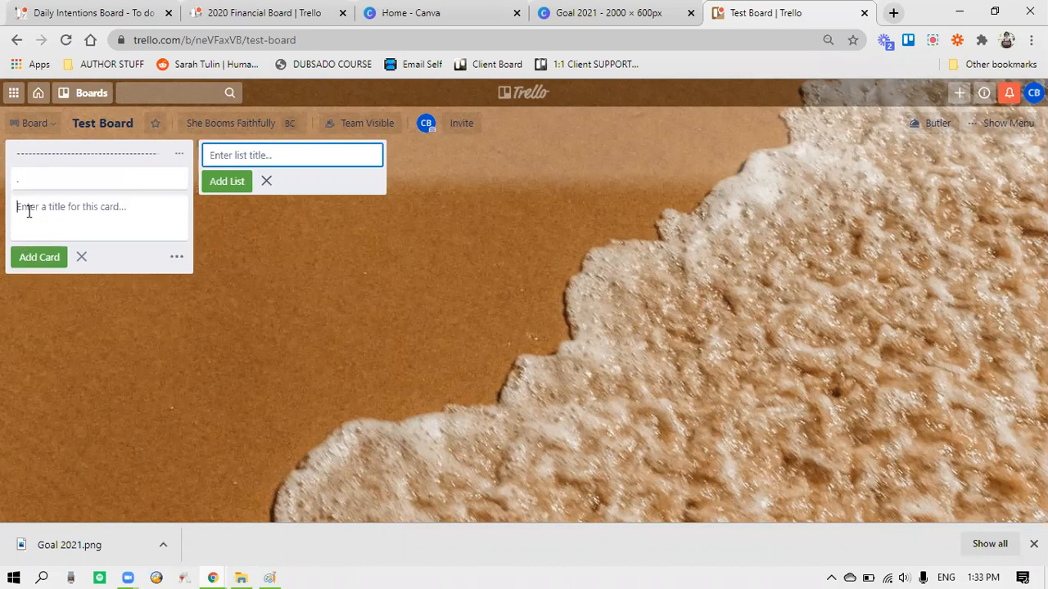
pyautogui.click(75, 179)
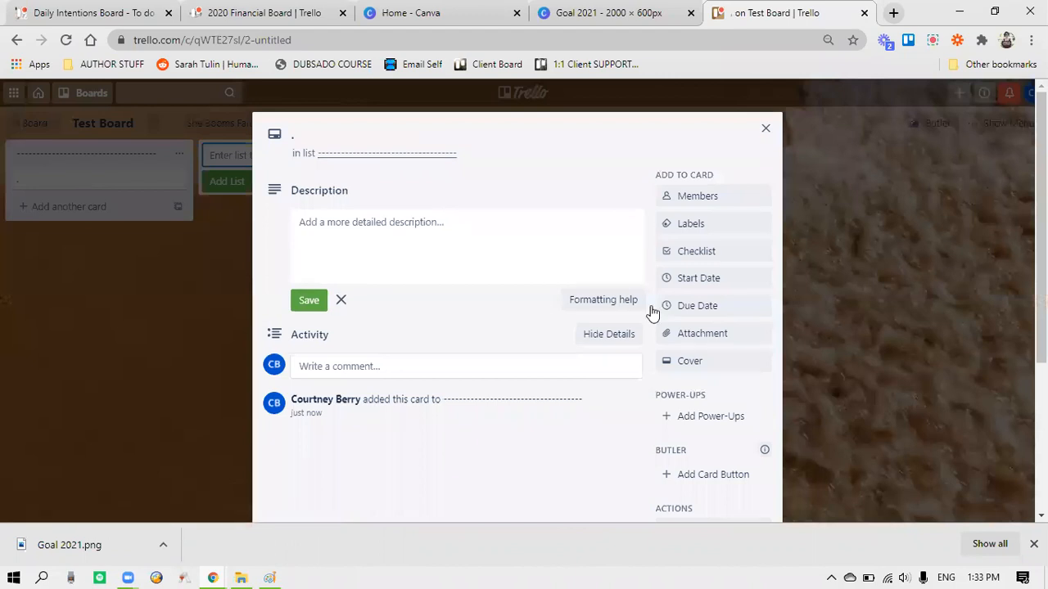
# Step: Upload the "Goal 2021" image from Downloads as the card's cover and close the card
pyautogui.click(716, 369)
pyautogui.click(716, 368)
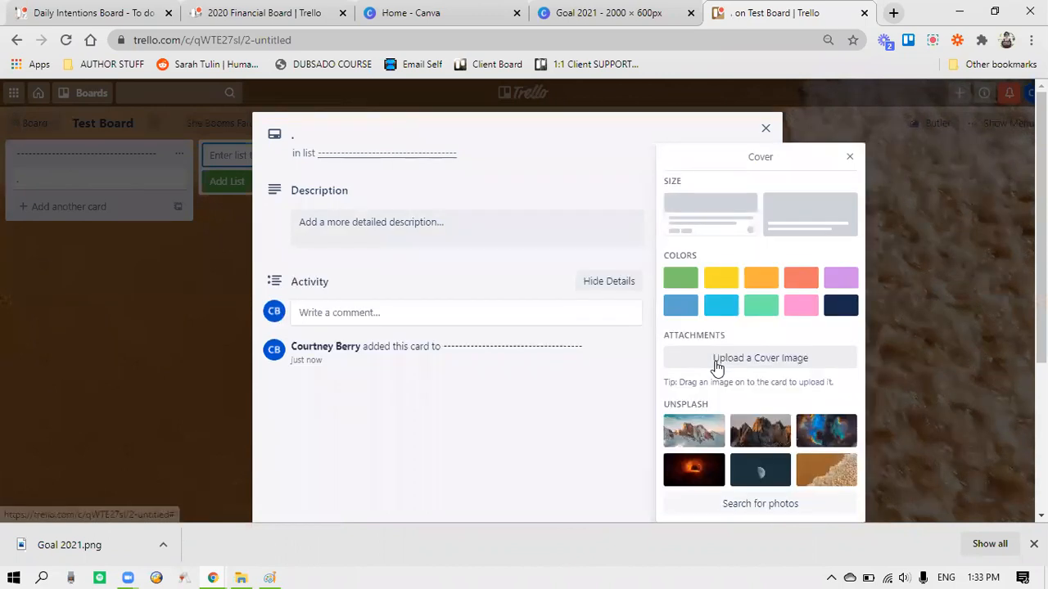
pyautogui.click(709, 365)
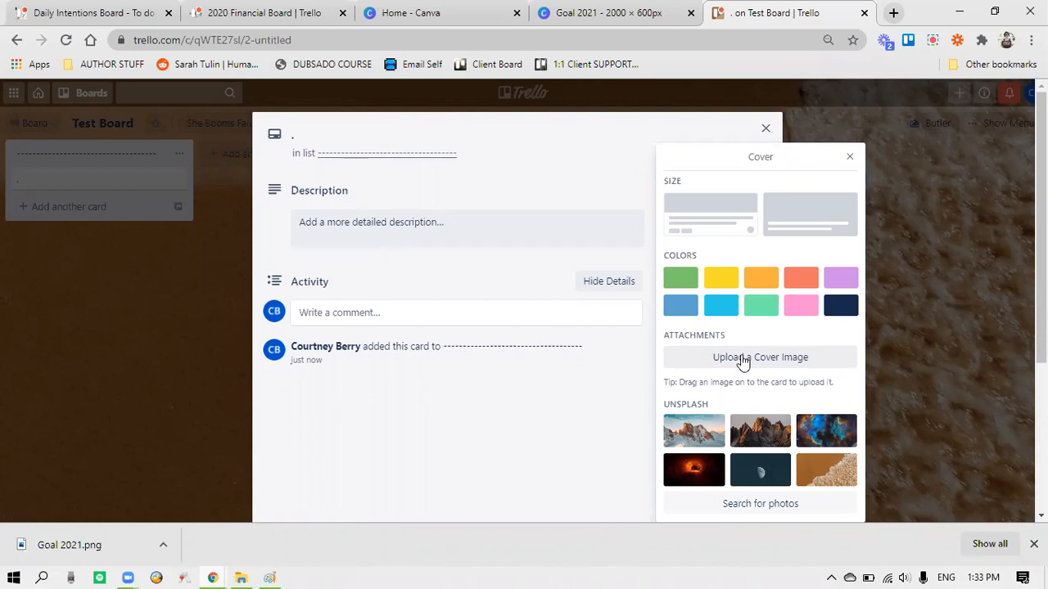
pyautogui.click(741, 354)
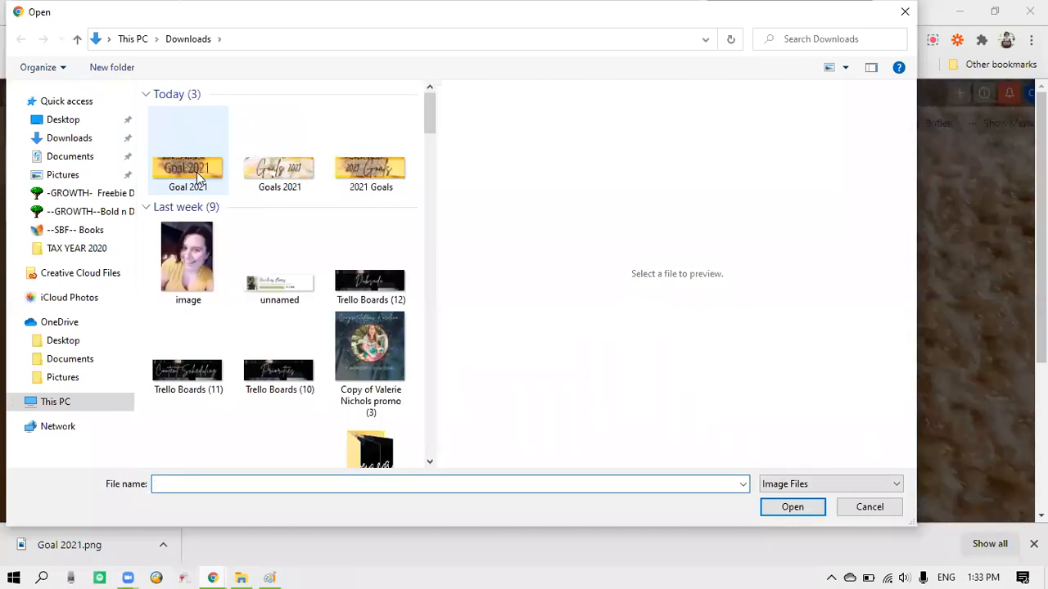
pyautogui.click(196, 175)
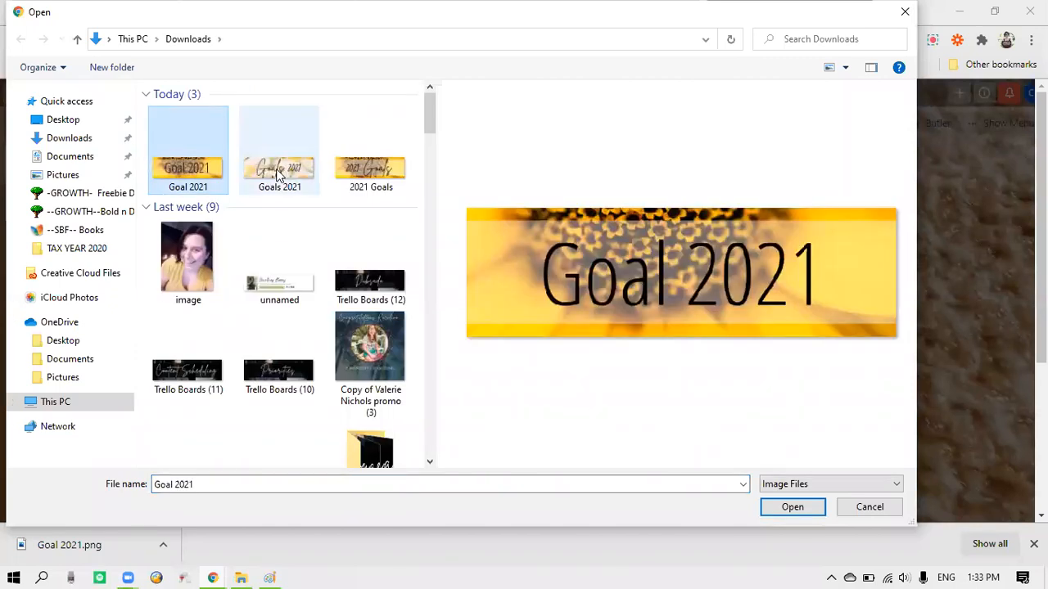
pyautogui.doubleClick(179, 167)
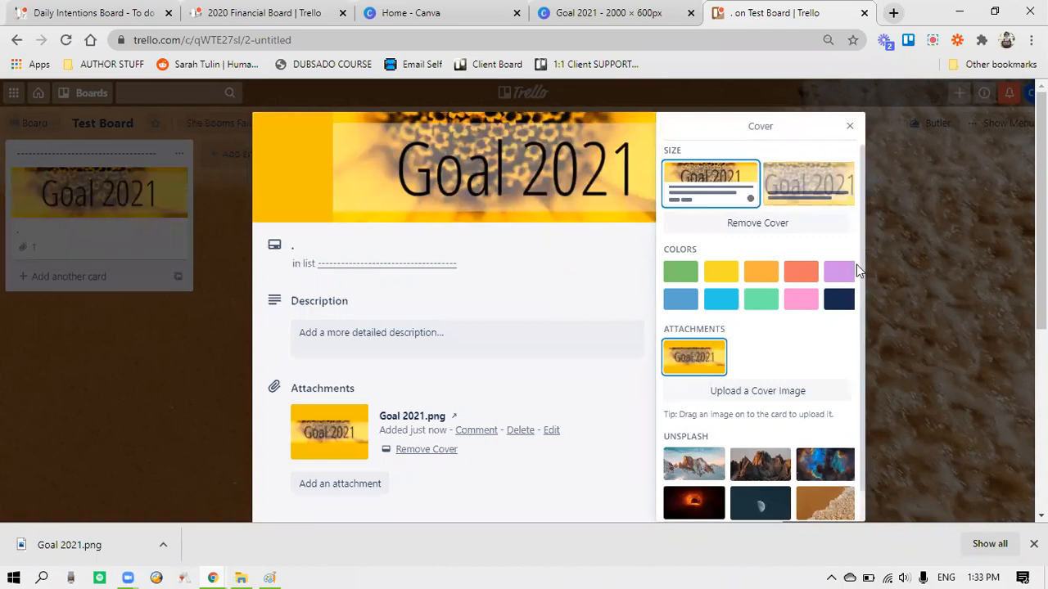
pyautogui.click(937, 281)
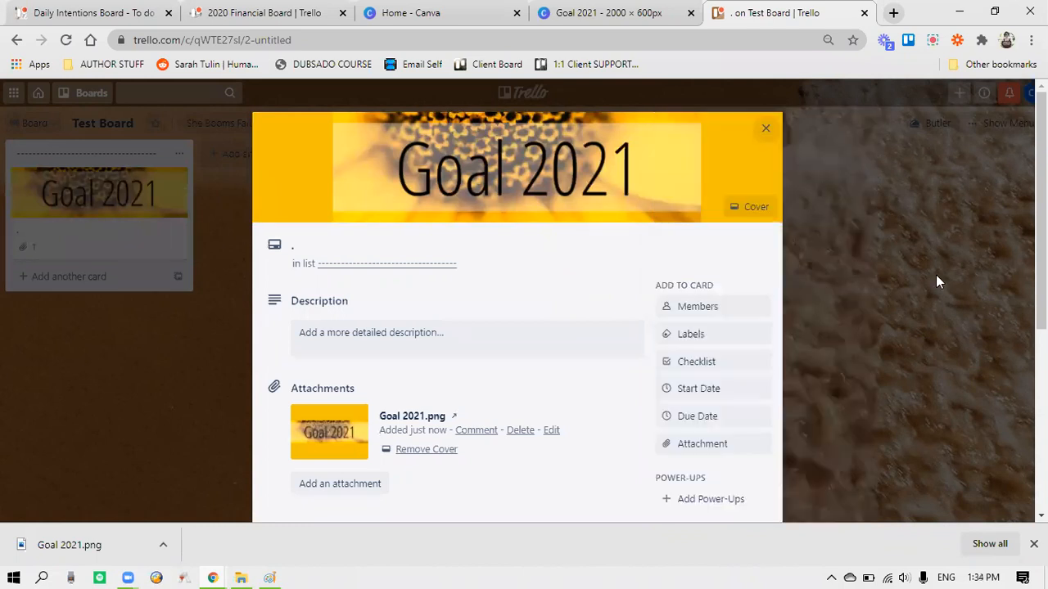
pyautogui.click(123, 231)
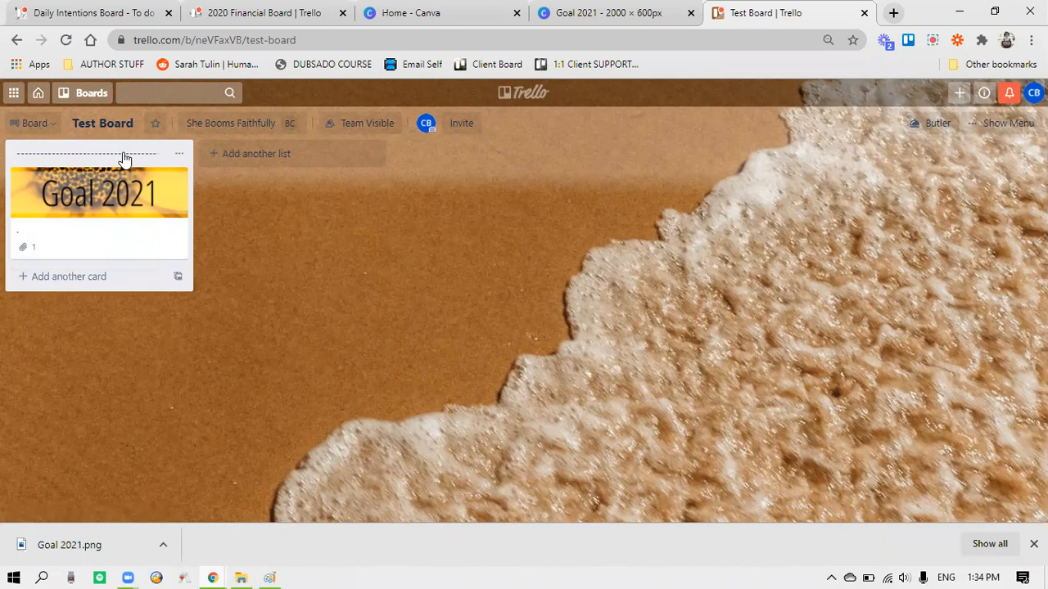
# Step: Open google.com in a new browser tab and search for "heart icon keybord"
pyautogui.click(260, 10)
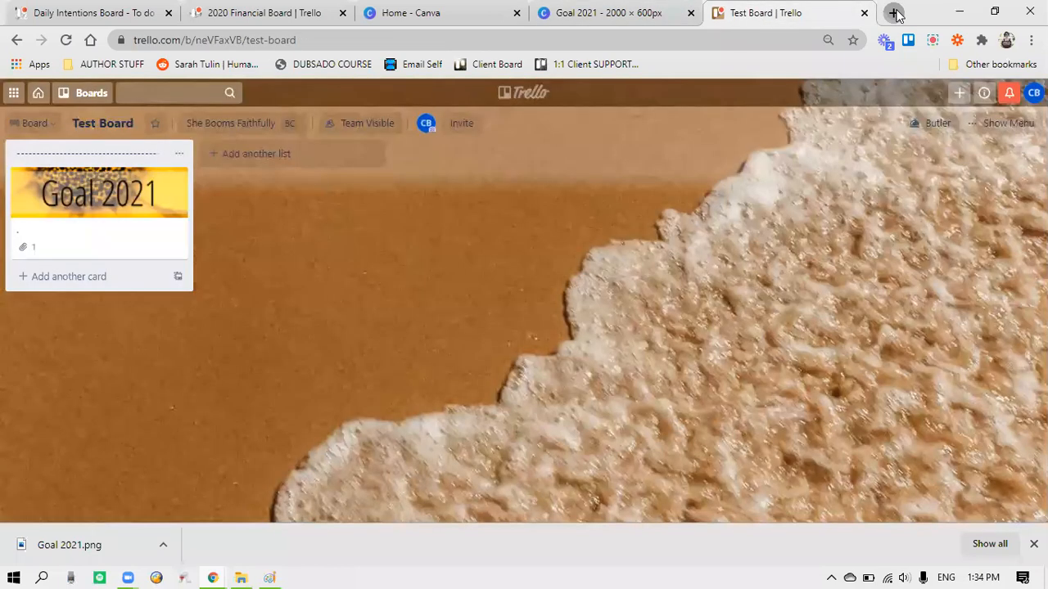
pyautogui.click(894, 13)
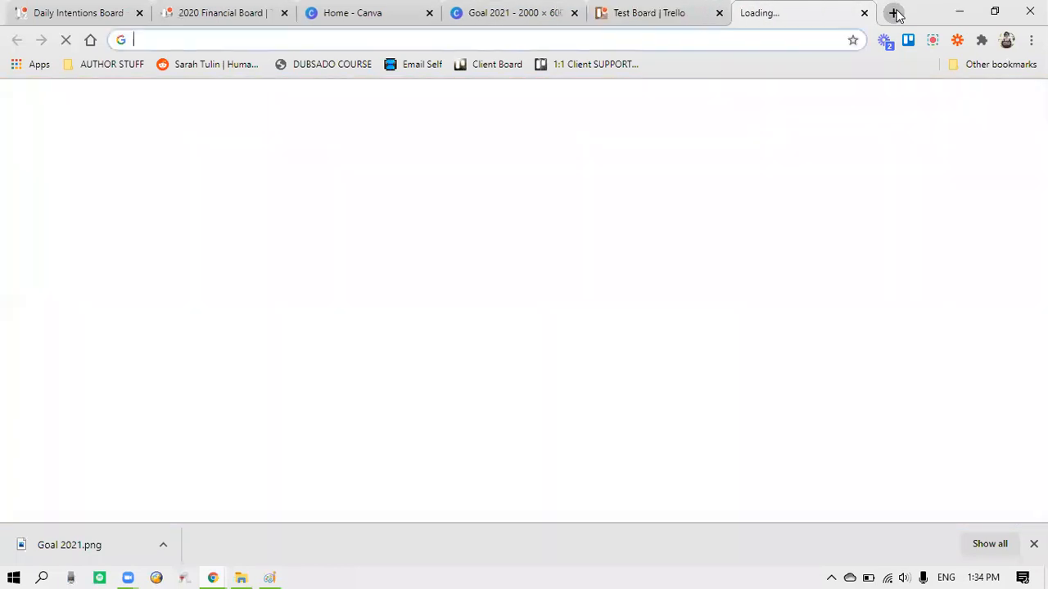
pyautogui.write('google.com')
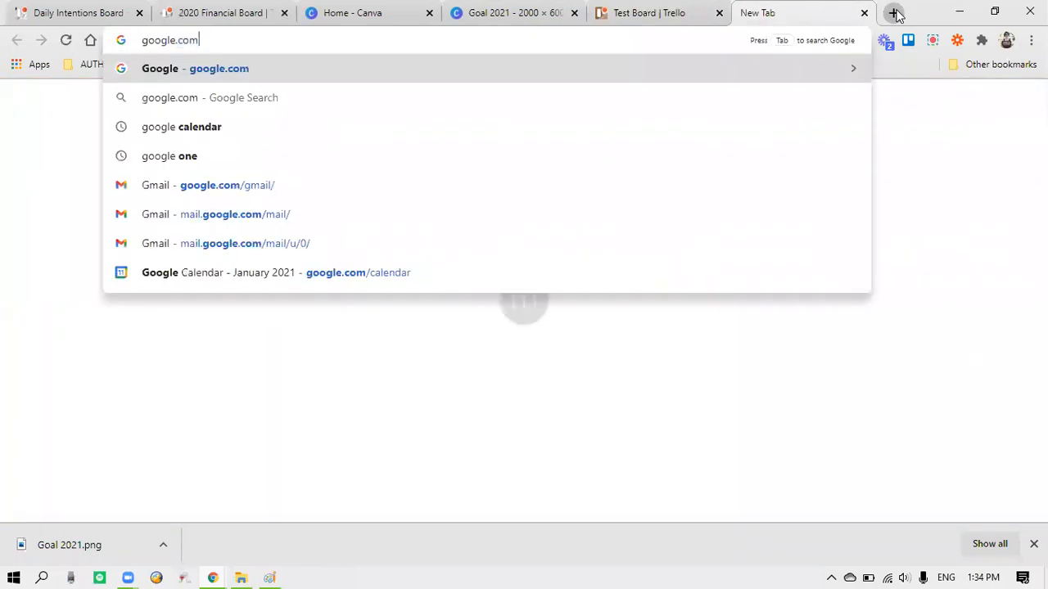
pyautogui.press('Return')
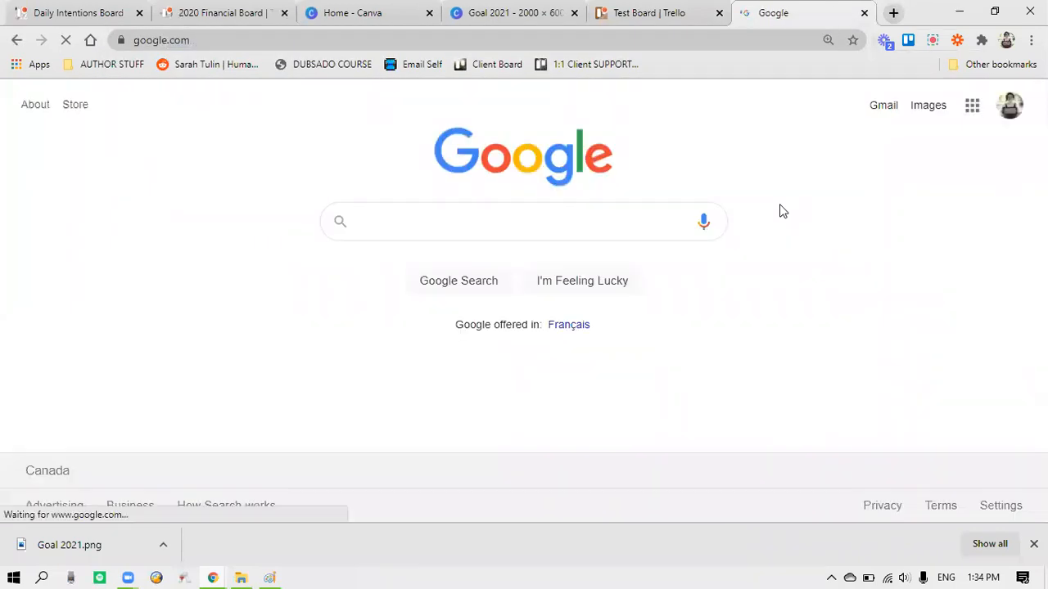
pyautogui.write('heart icon ke')
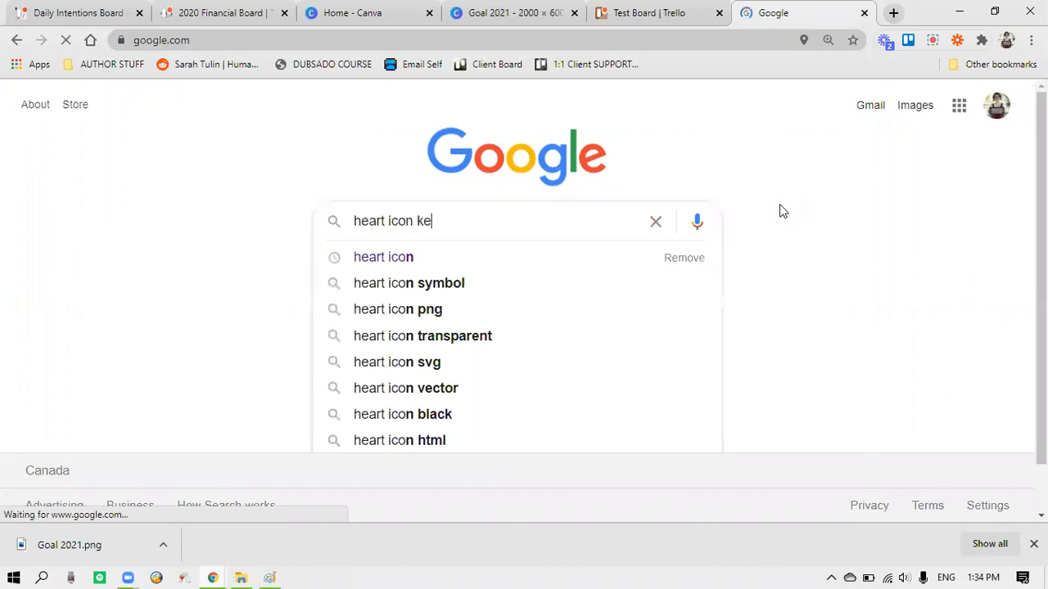
pyautogui.write('ybord')
pyautogui.press('Return')
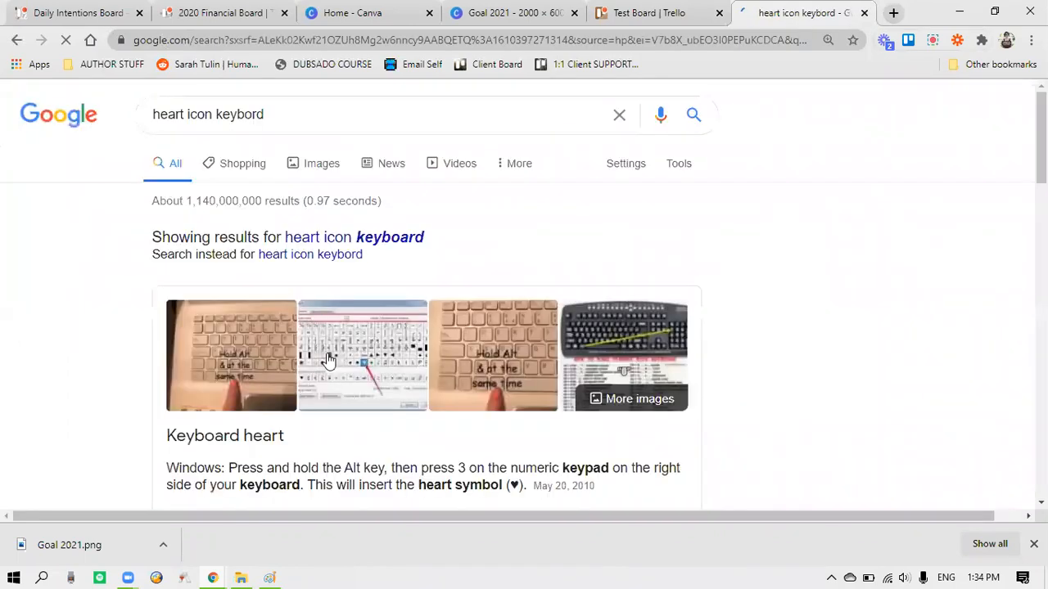
# Step: Open the FSymbols heart symbol page from the search results
pyautogui.scroll(-3, 328, 373)
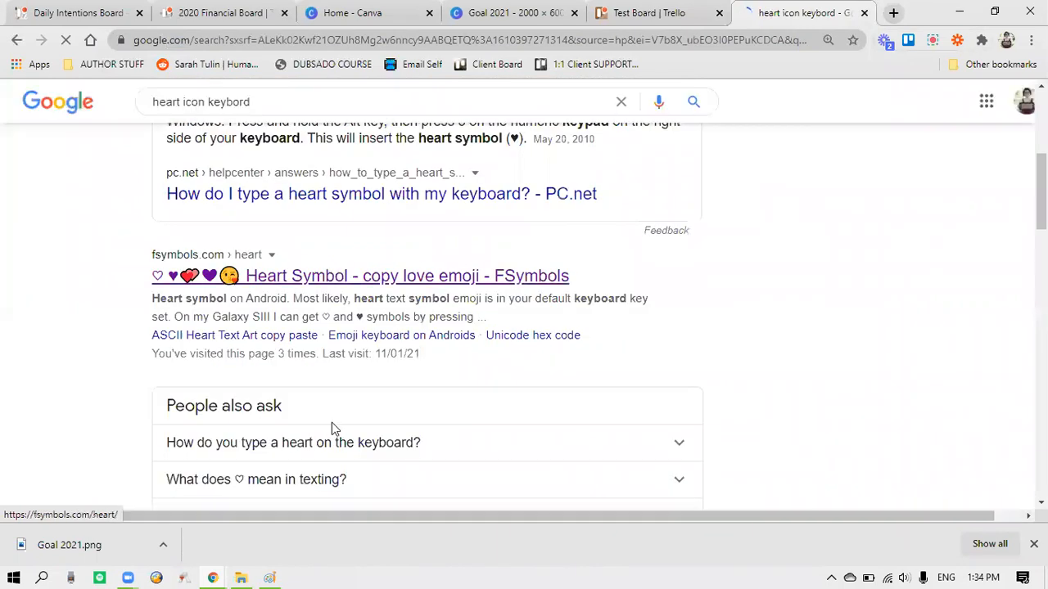
pyautogui.scroll(-5, 332, 426)
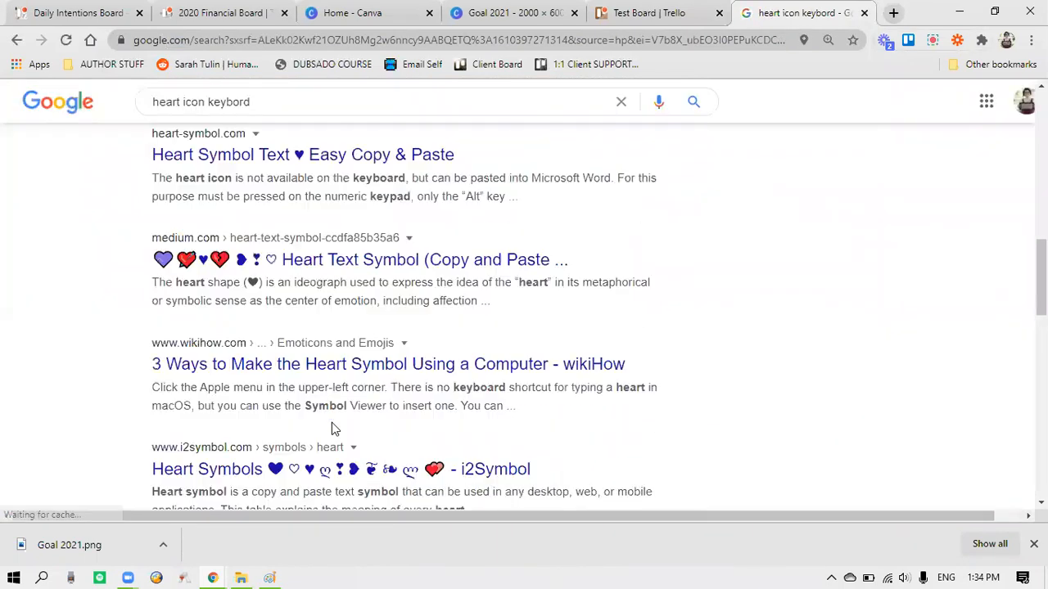
pyautogui.scroll(1, 331, 429)
pyautogui.scroll(3, 332, 425)
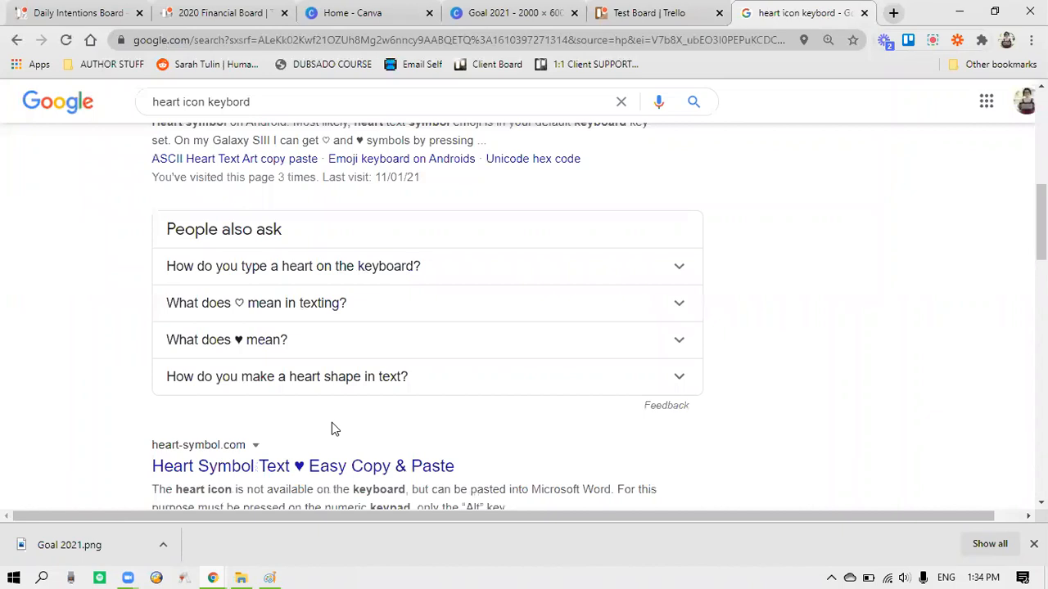
pyautogui.scroll(2, 304, 266)
pyautogui.click(305, 270)
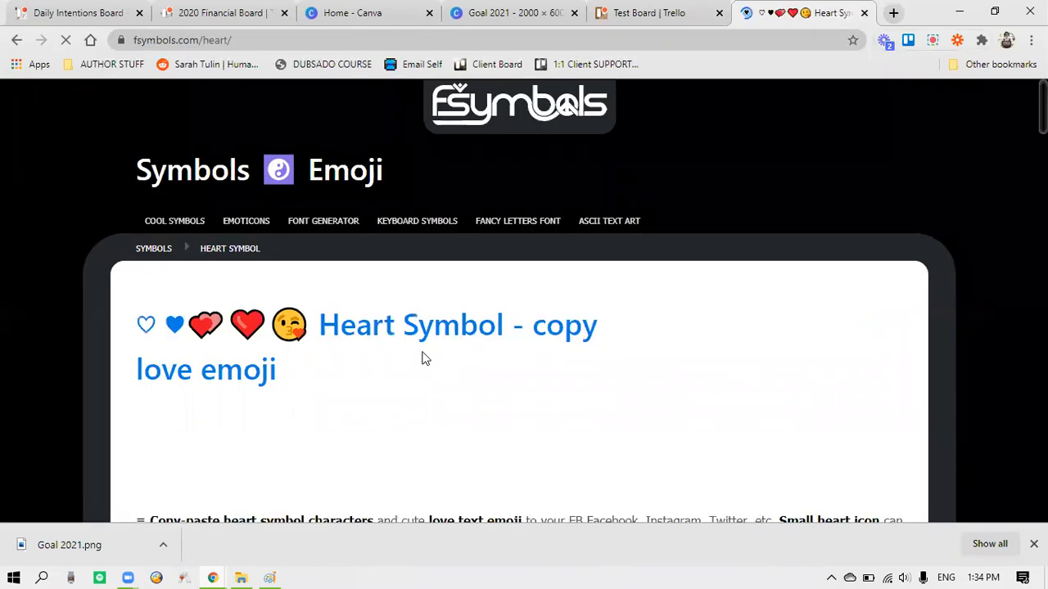
pyautogui.scroll(-3, 425, 358)
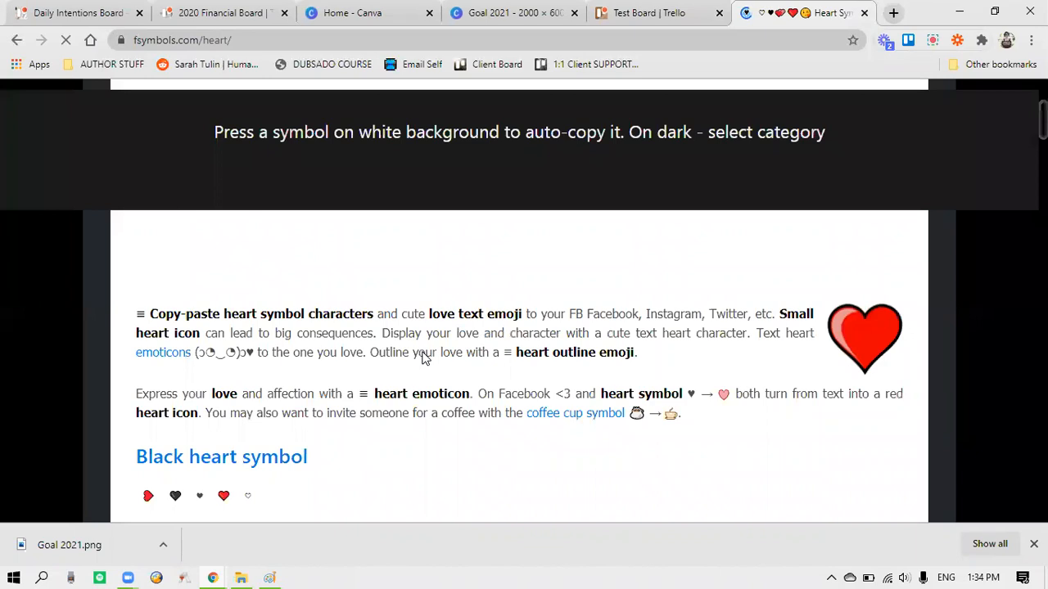
# Step: Copy the white outline heart symbol ♡ from the card suit symbols under the black heart symbol cards
pyautogui.scroll(-4, 424, 359)
pyautogui.scroll(-1, 425, 358)
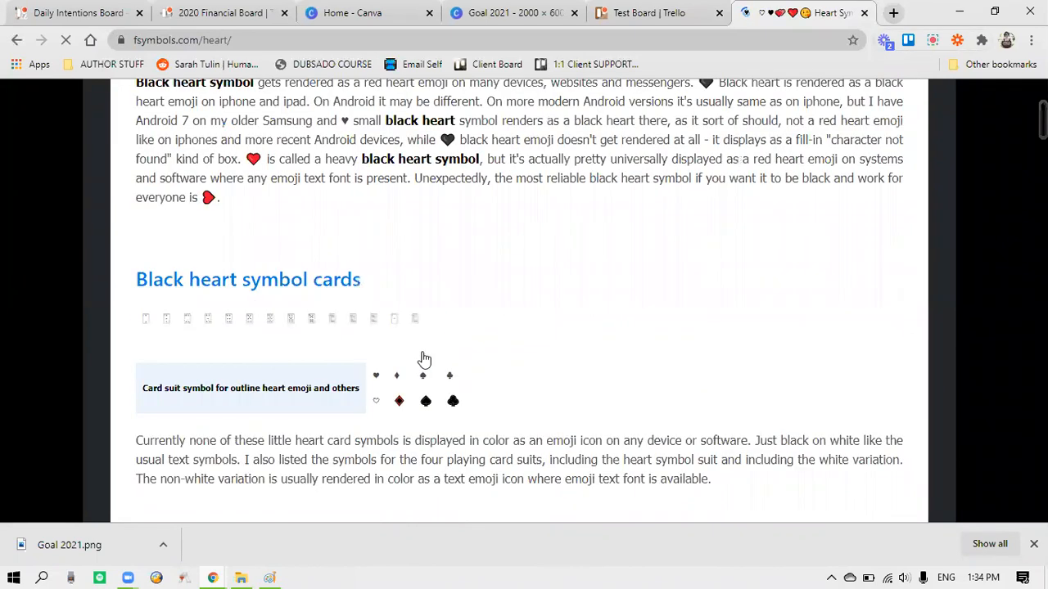
pyautogui.scroll(4, 424, 358)
pyautogui.scroll(-6, 424, 358)
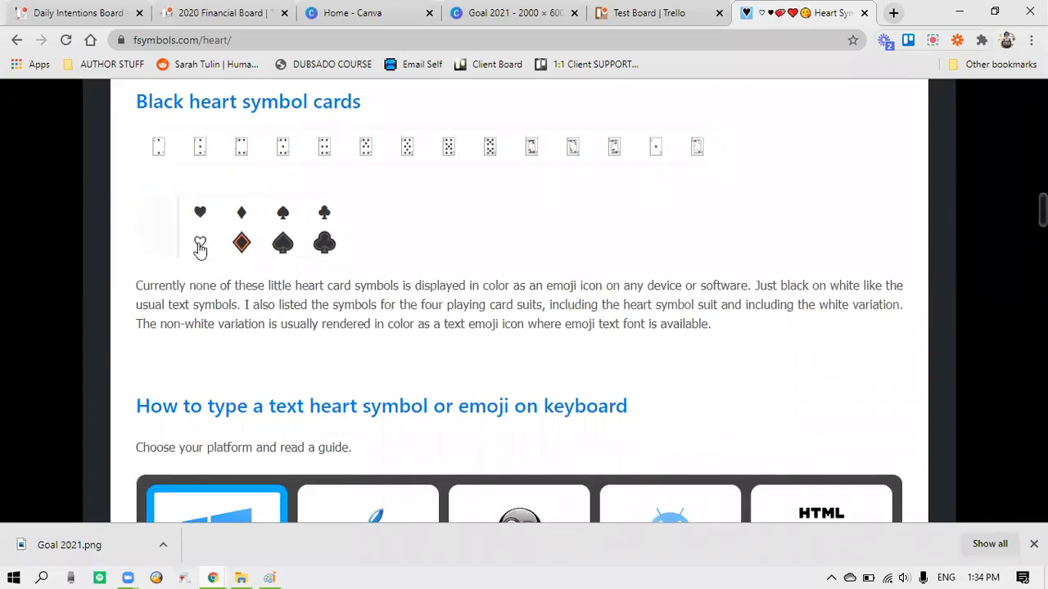
pyautogui.click(200, 246)
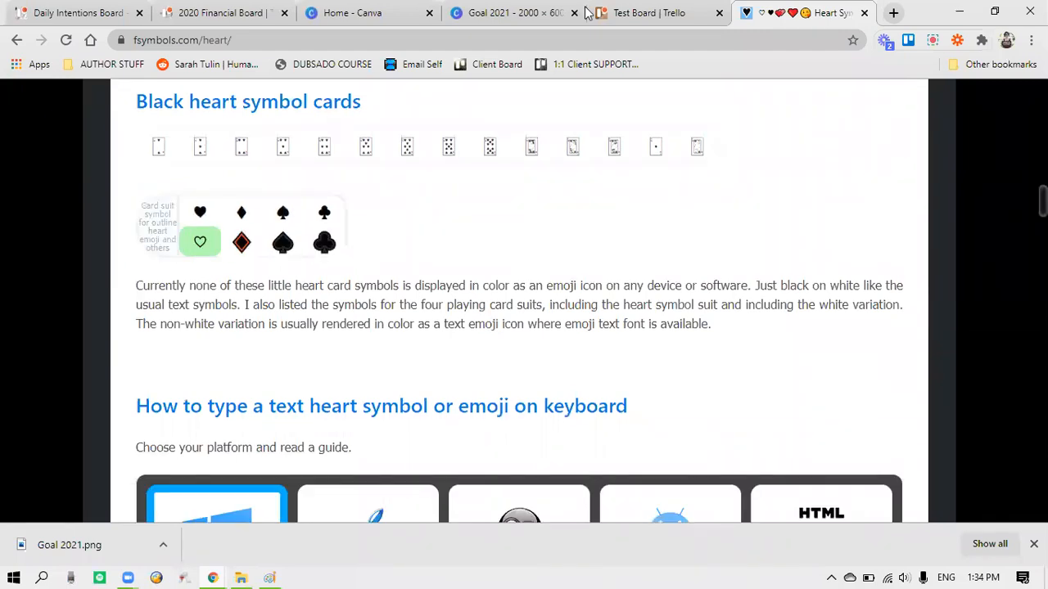
# Step: Switch to the Trello Test Board and insert three ♡ symbols in the middle of the dashed list title
pyautogui.click(631, 10)
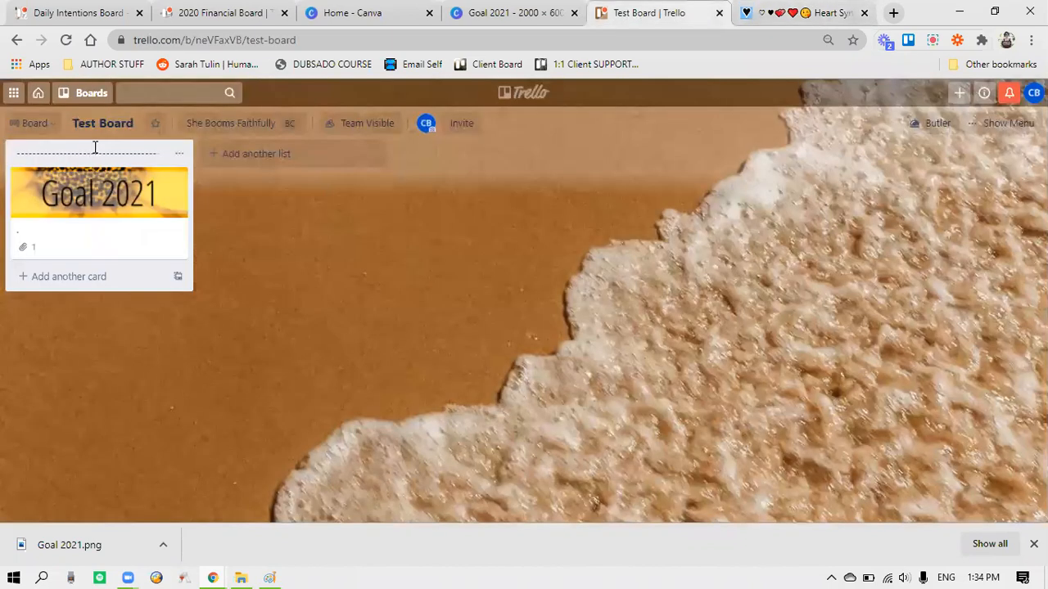
pyautogui.click(91, 151)
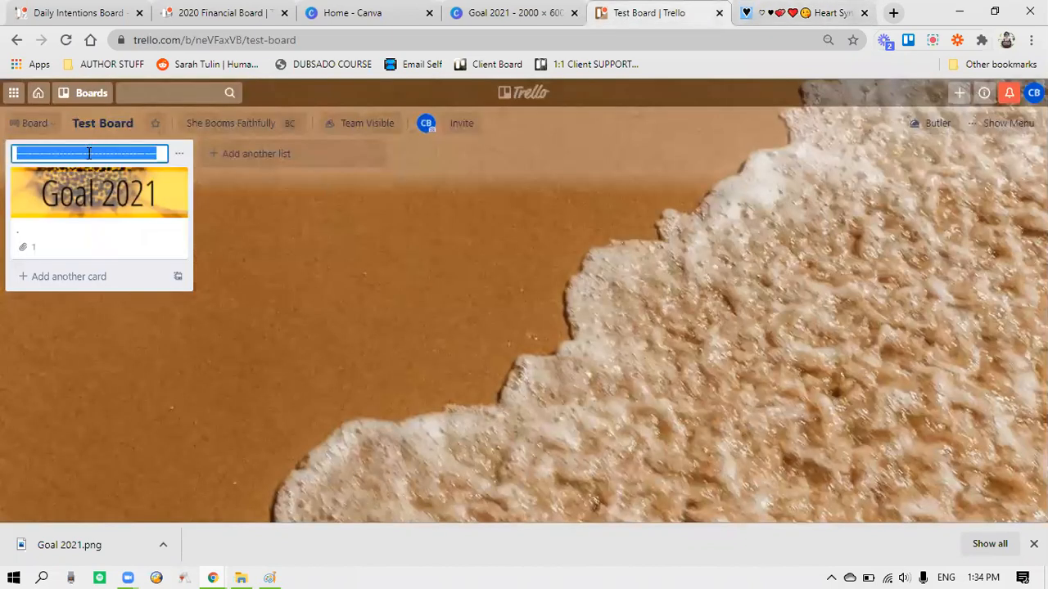
pyautogui.click(89, 153)
pyautogui.write('♡')
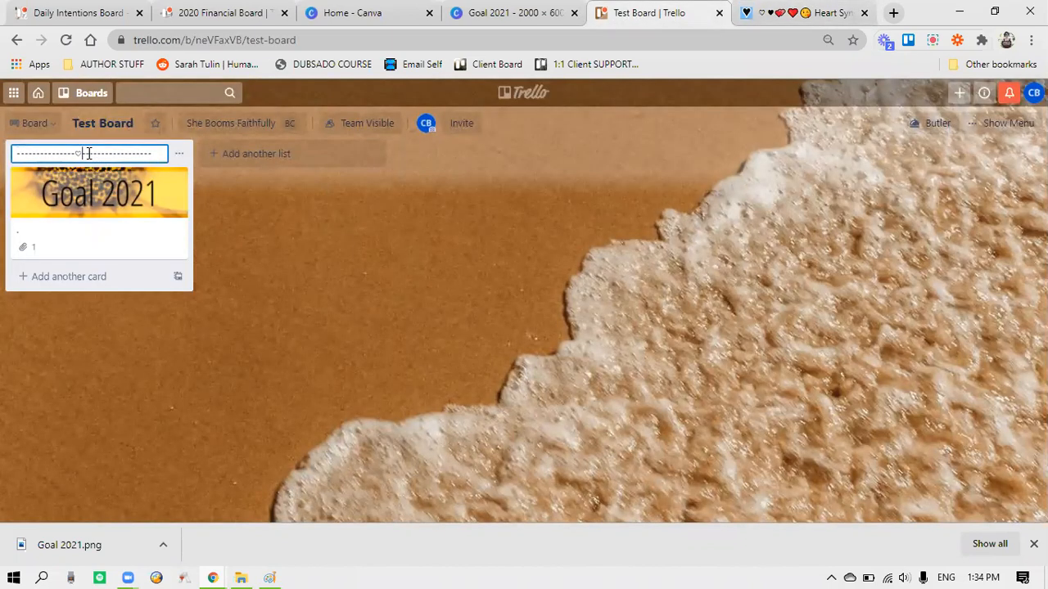
pyautogui.write('♡')
pyautogui.write('♡')
pyautogui.press('Delete')
pyautogui.click(229, 197)
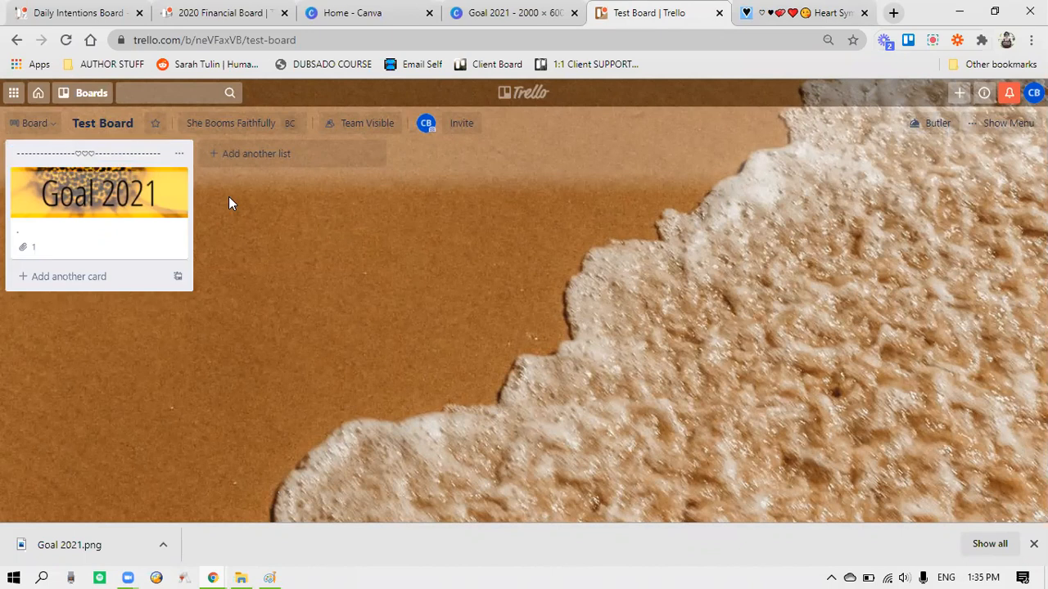